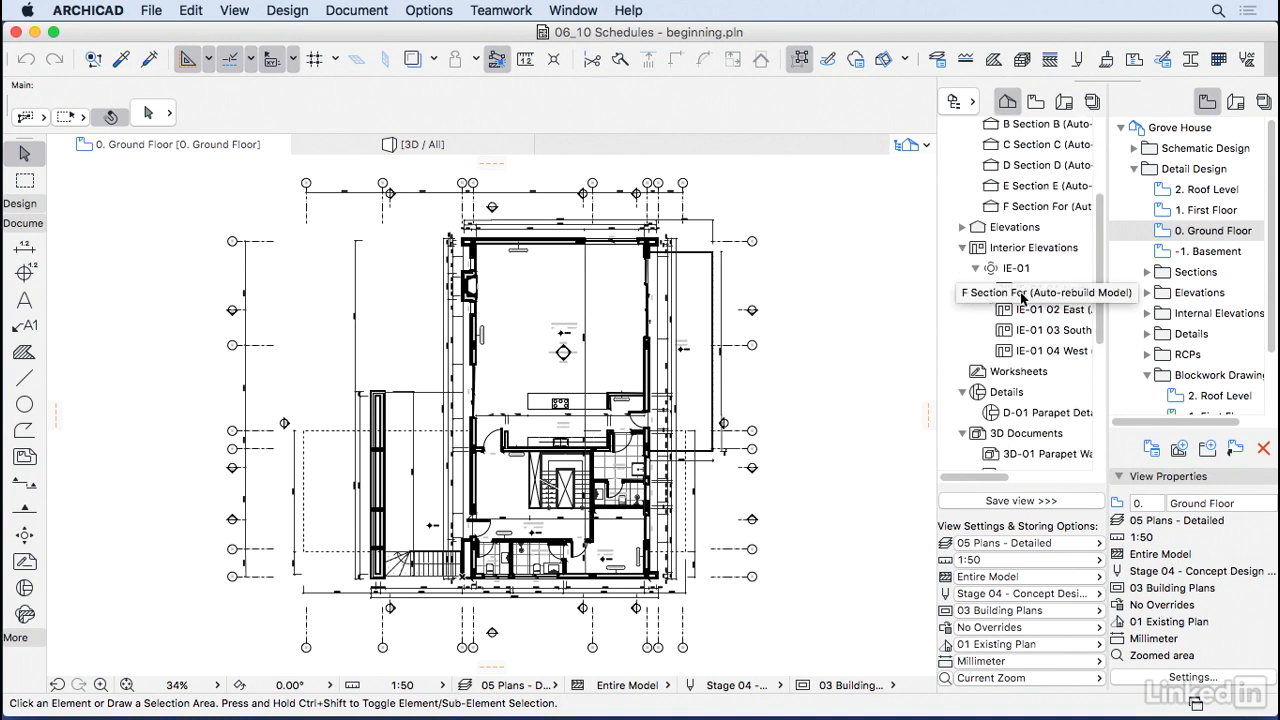
- Open the IES-01 Wall Schedule from the project's element schedules
scroll(1024, 303, "down", 2)
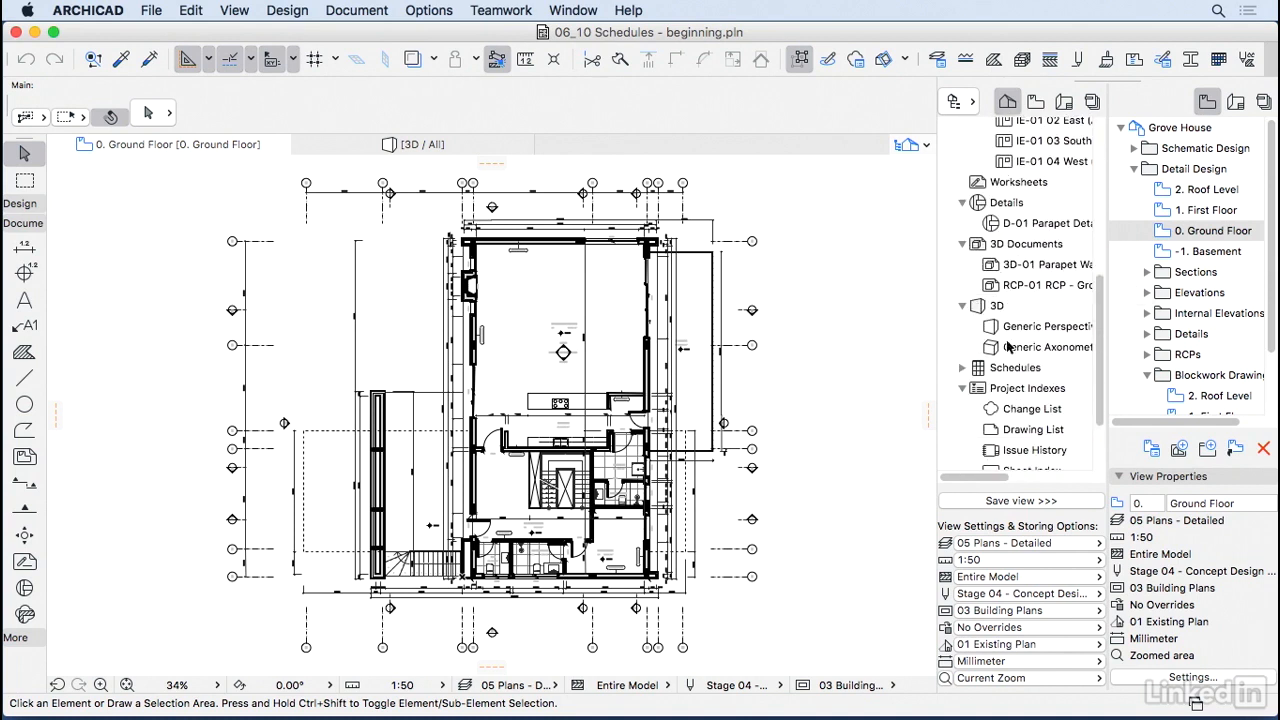
left_click(963, 367)
scroll(963, 373, "down", 1)
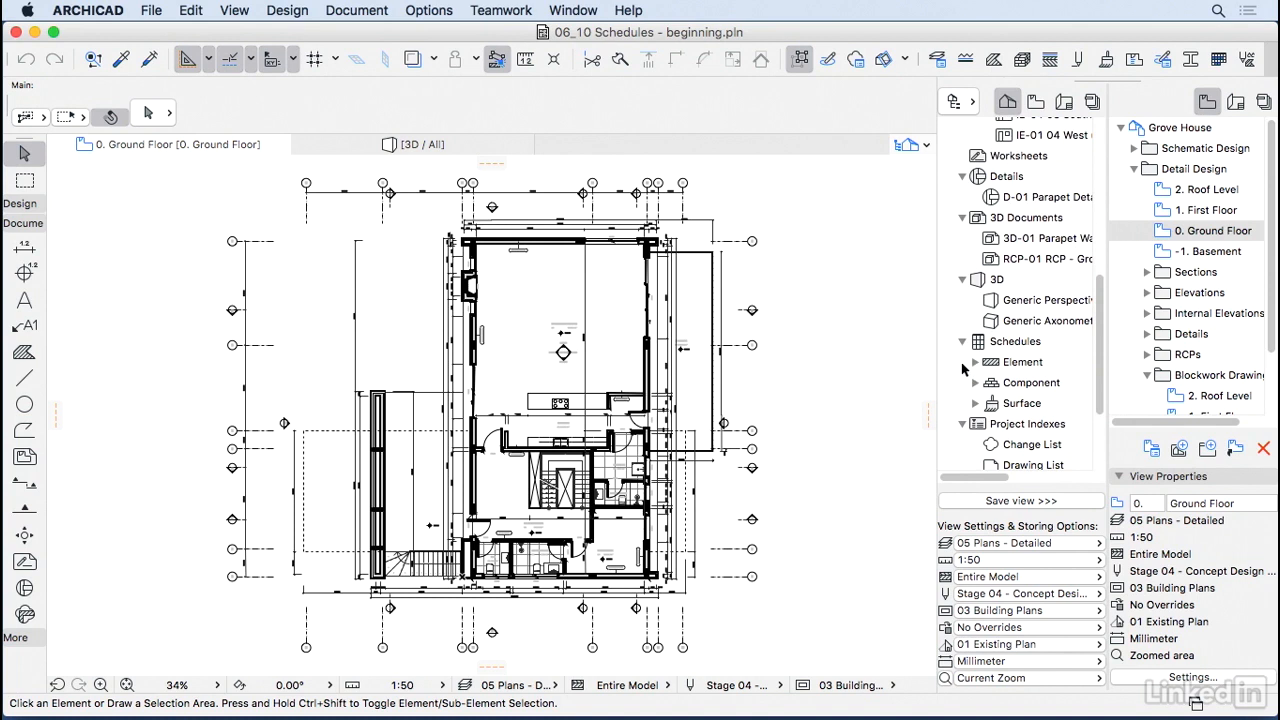
left_click(977, 363)
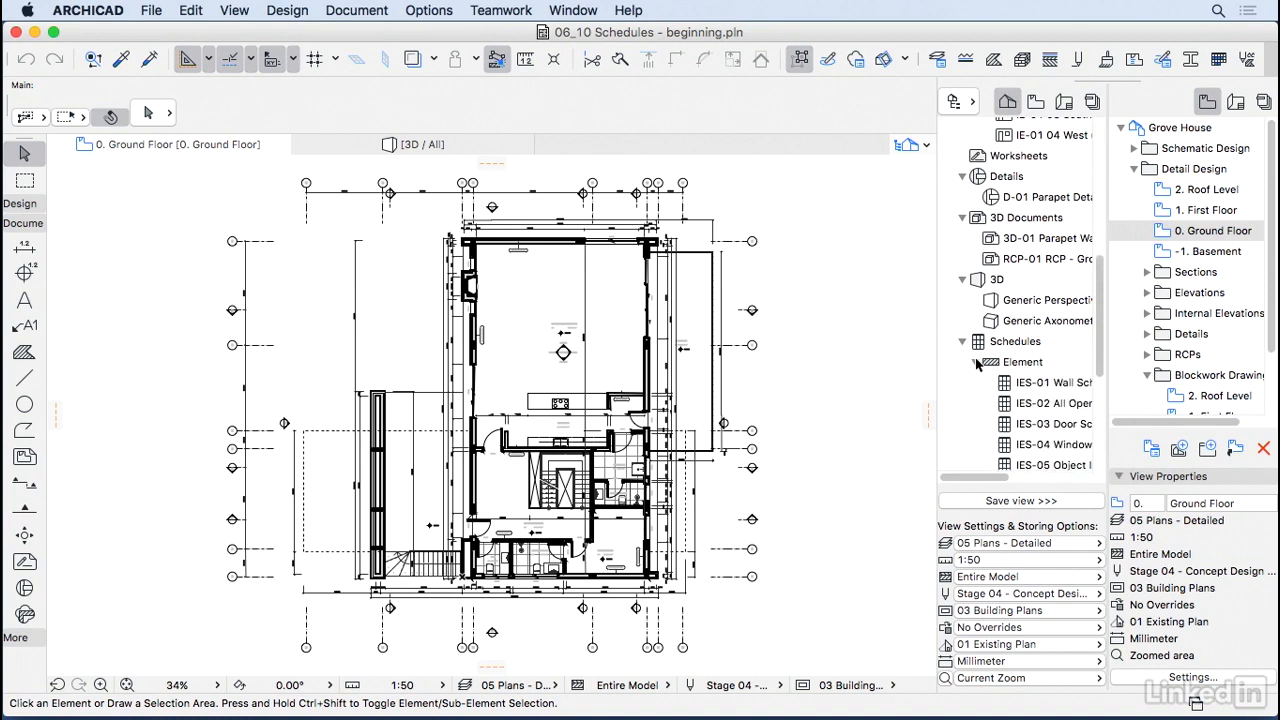
double_click(1043, 384)
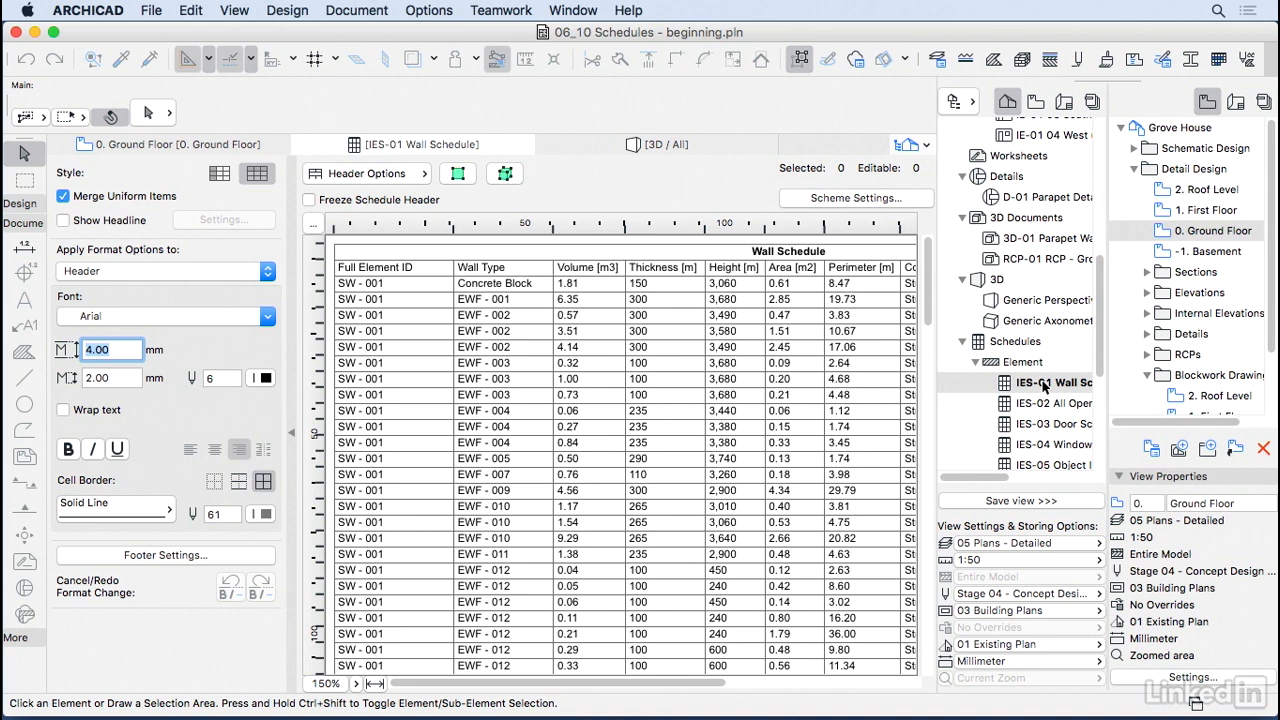
- Look through the IES-03 Door Schedule across its width and open the IES-04 Window Schedule
double_click(1050, 424)
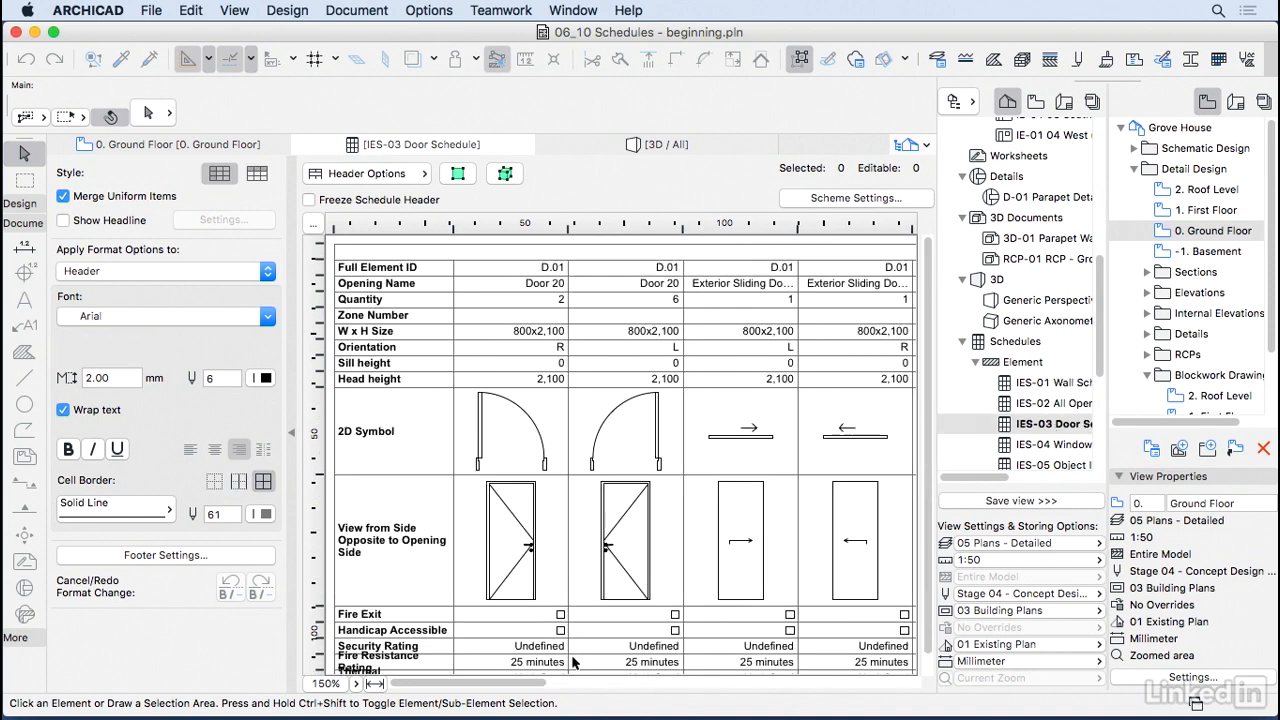
left_click_drag(527, 686, 706, 711)
double_click(1040, 444)
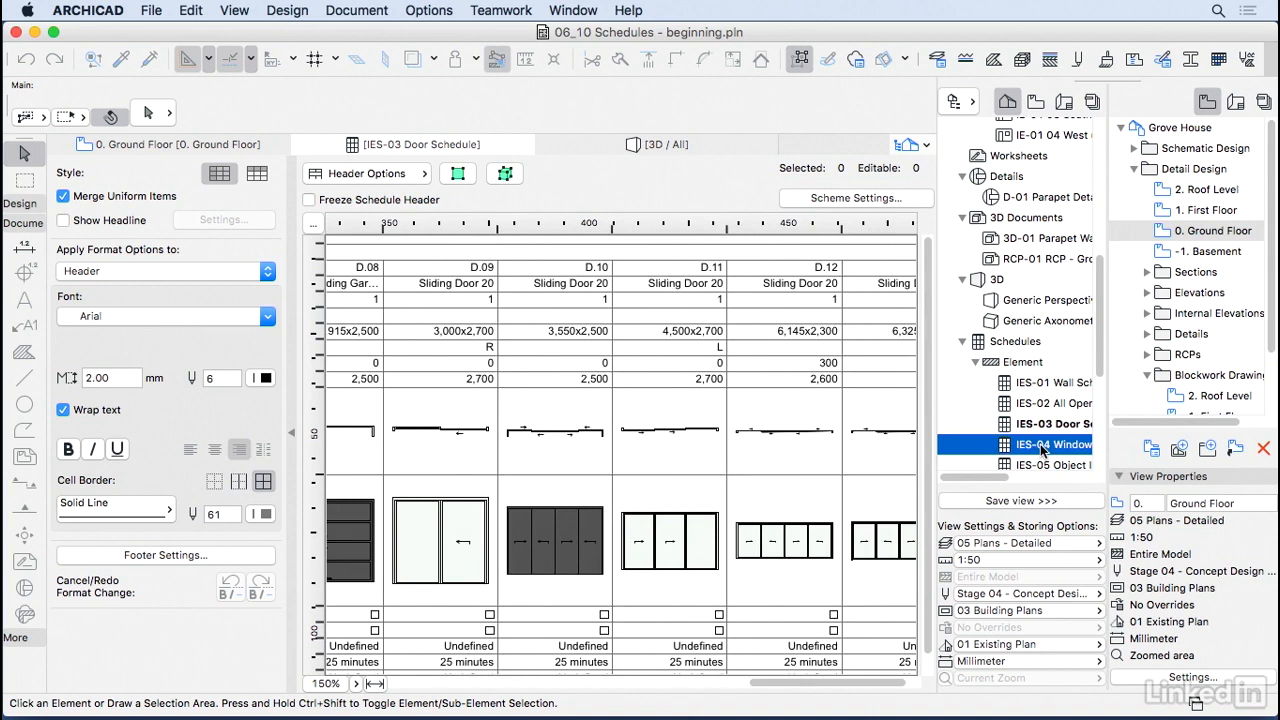
- Open the ICS-01 All Components Schedule from the component schedules
scroll(1040, 450, "down", 5)
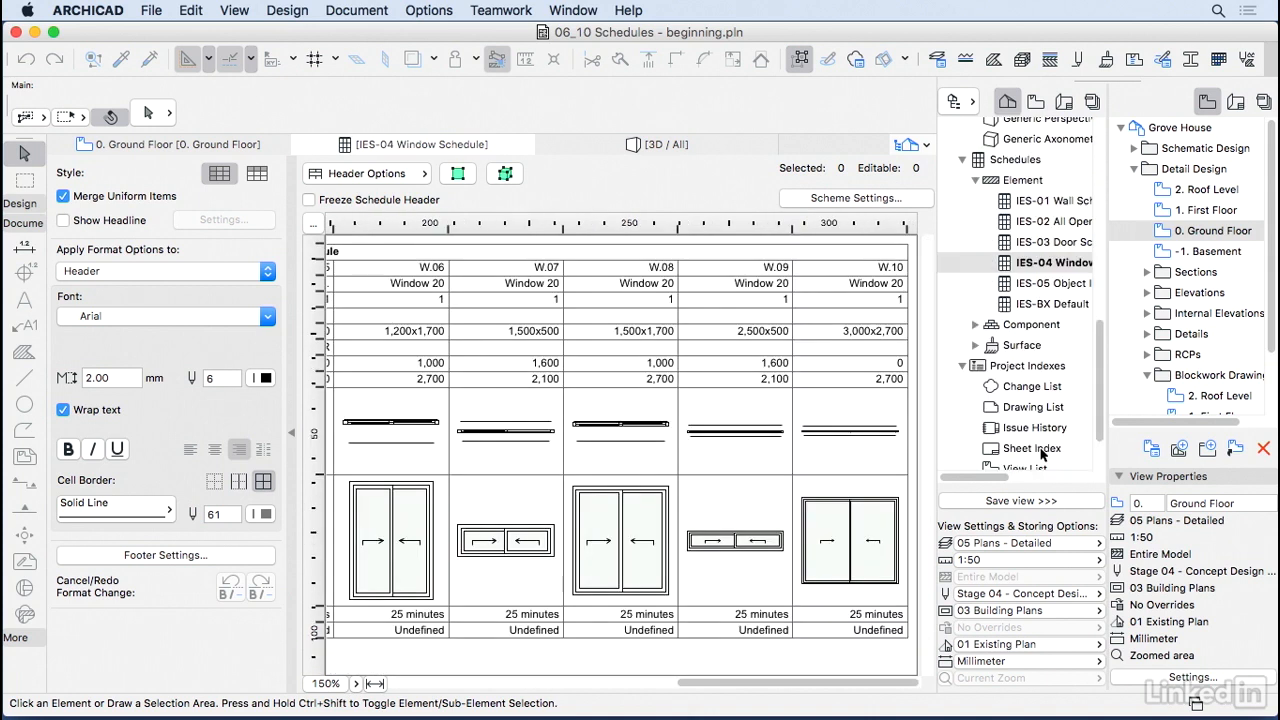
left_click(977, 326)
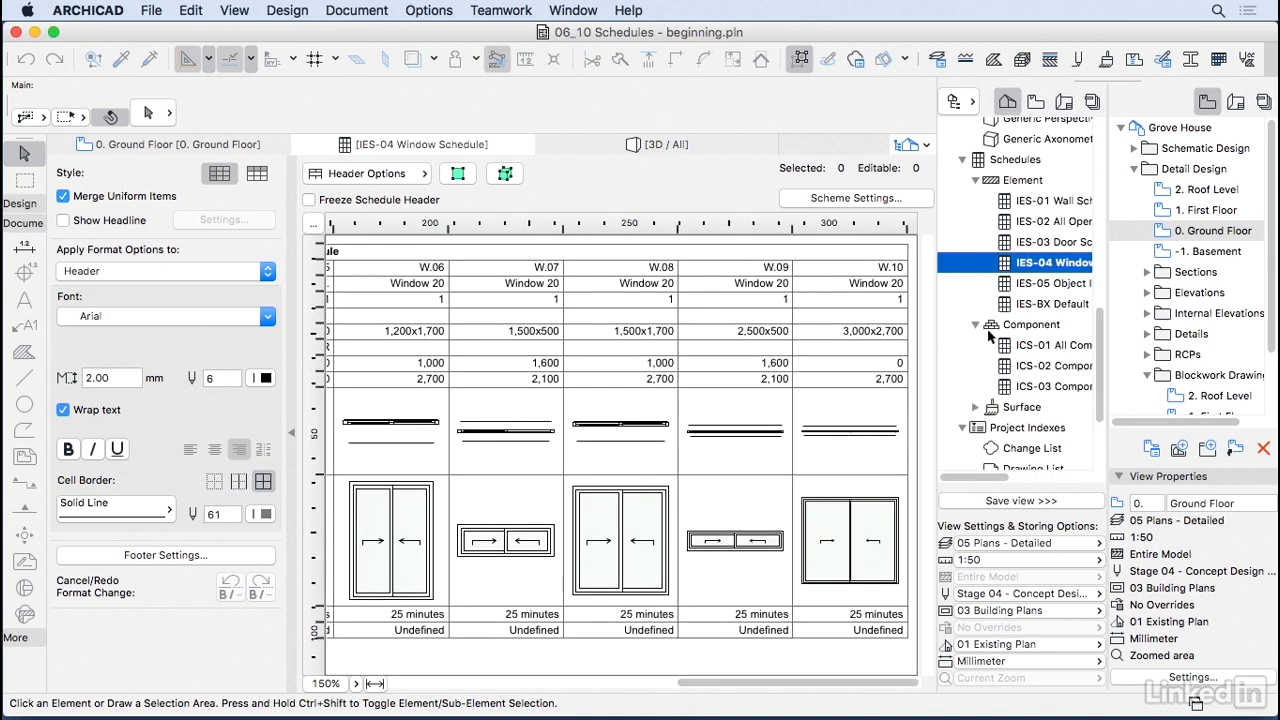
double_click(1030, 345)
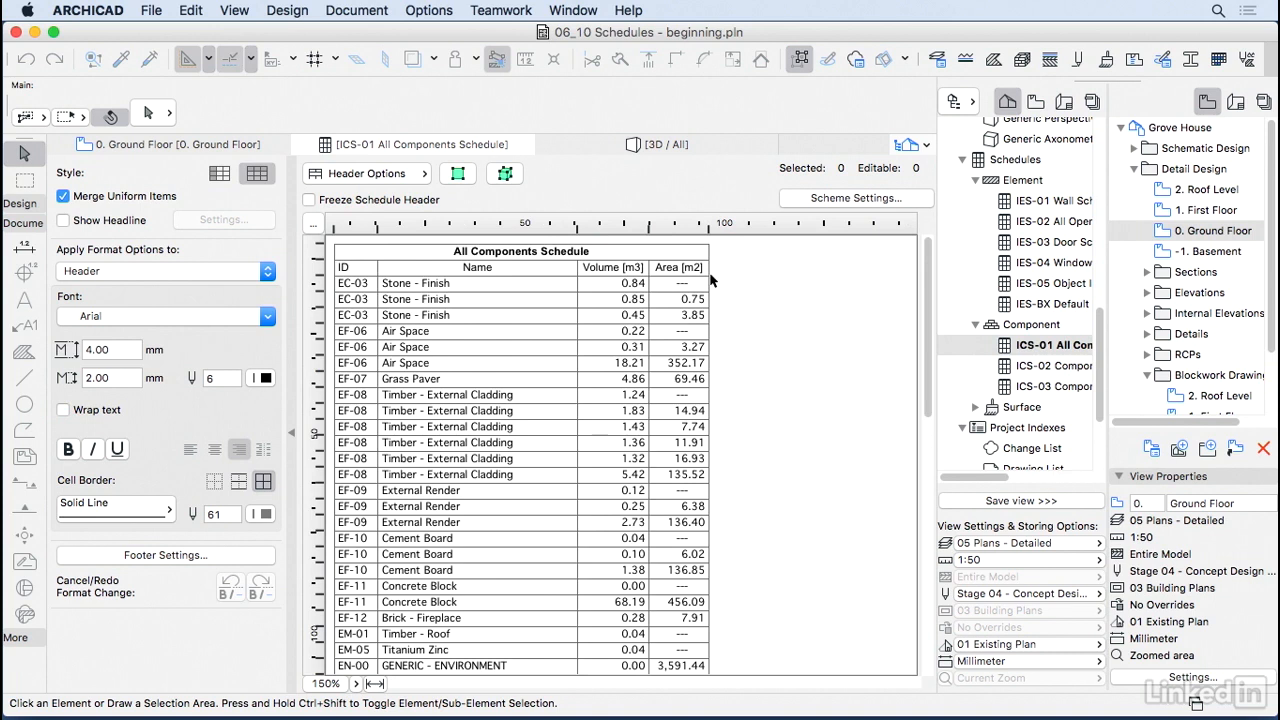
- View the ISS-01 All Finishes surface schedule and return to the IES-01 Wall Schedule
left_click(975, 408)
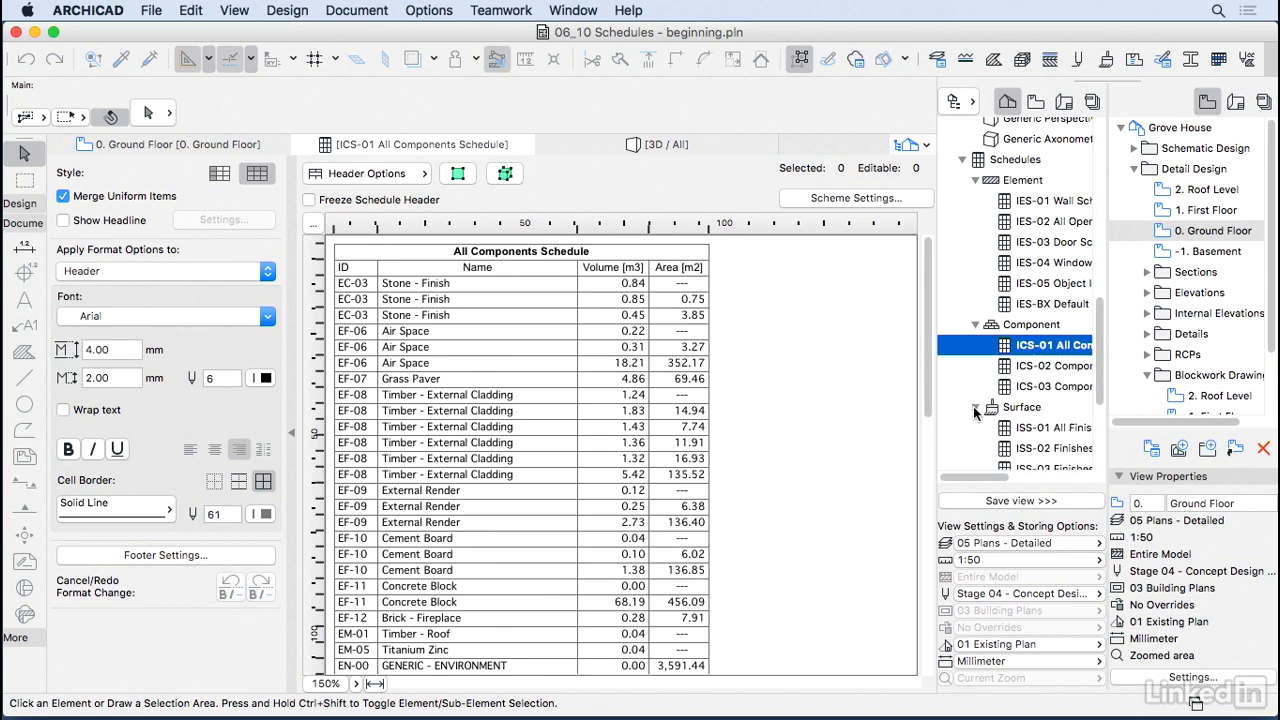
left_click(1030, 428)
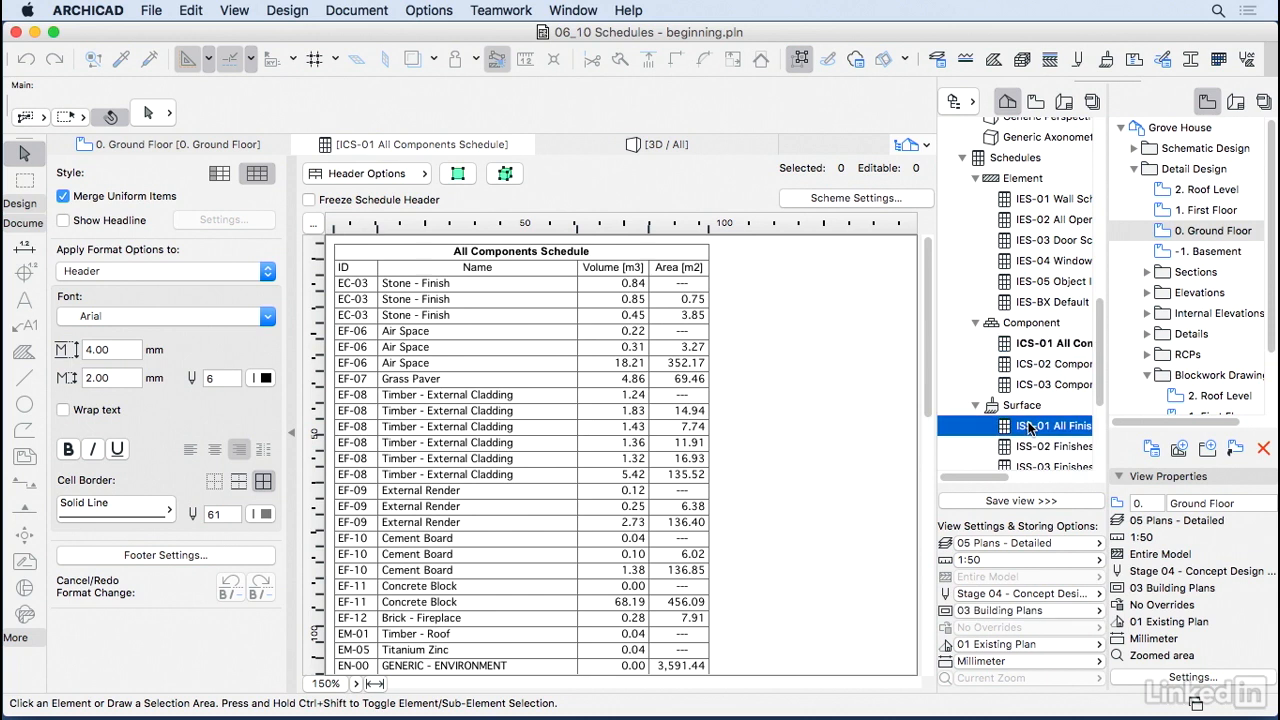
double_click(1030, 428)
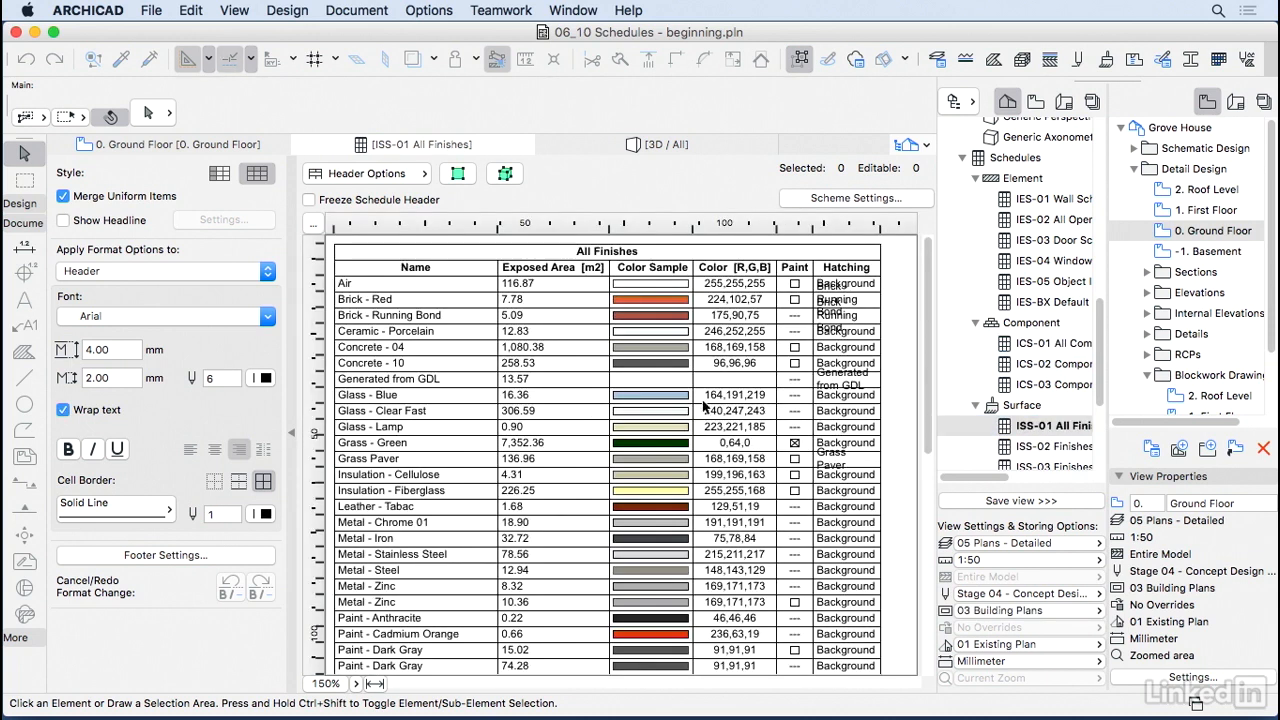
double_click(1054, 205)
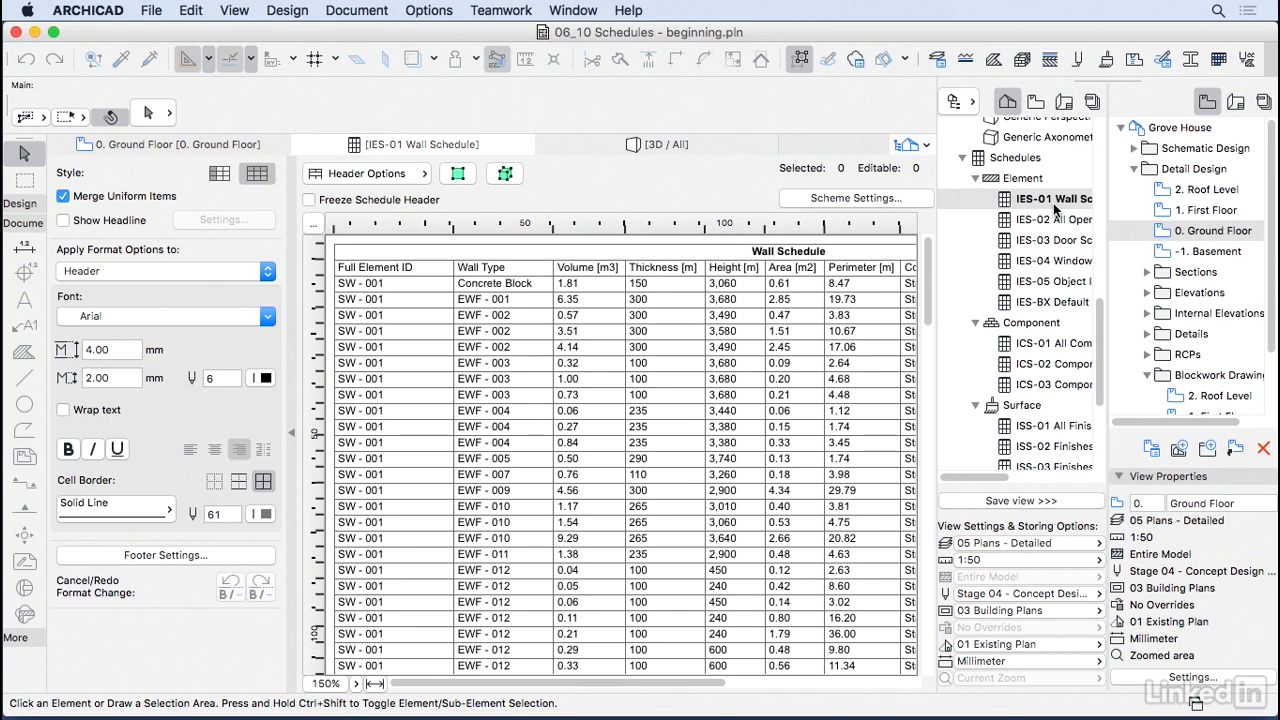
- Create a new Construction Elements schedule scheme with the ID IES-06 and the name Area Schedule
right_click(1025, 159)
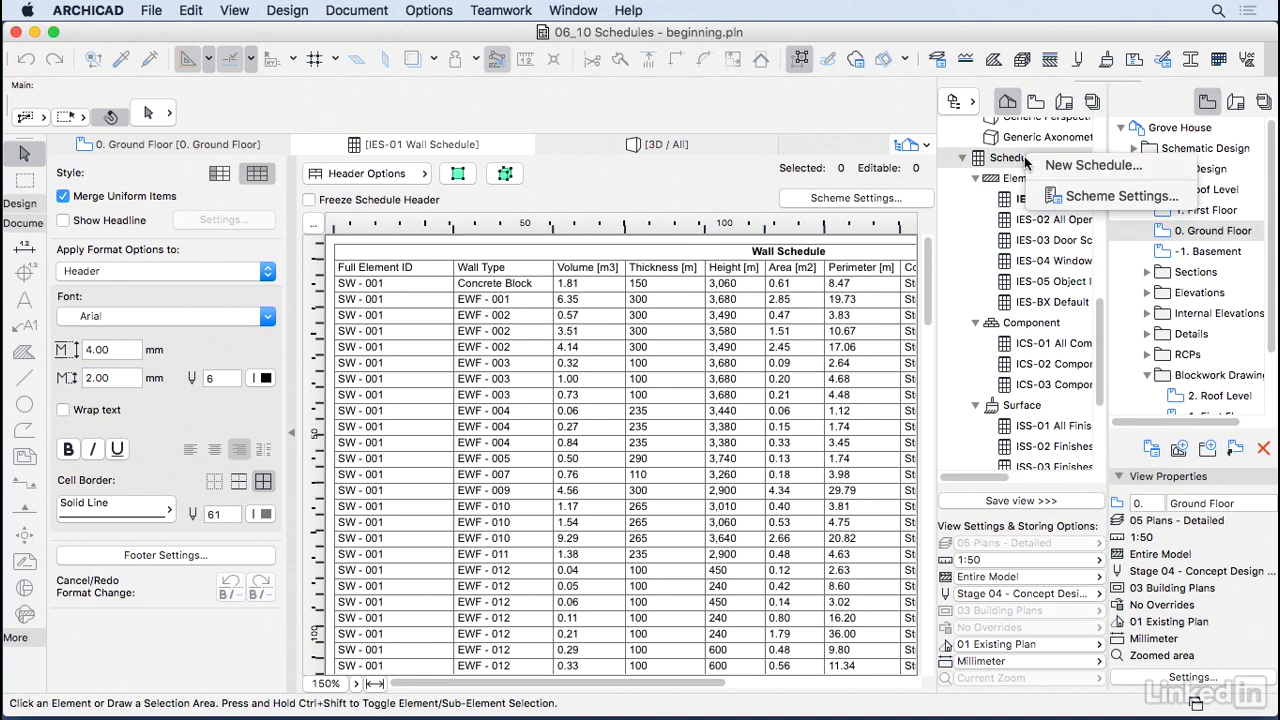
left_click(1094, 166)
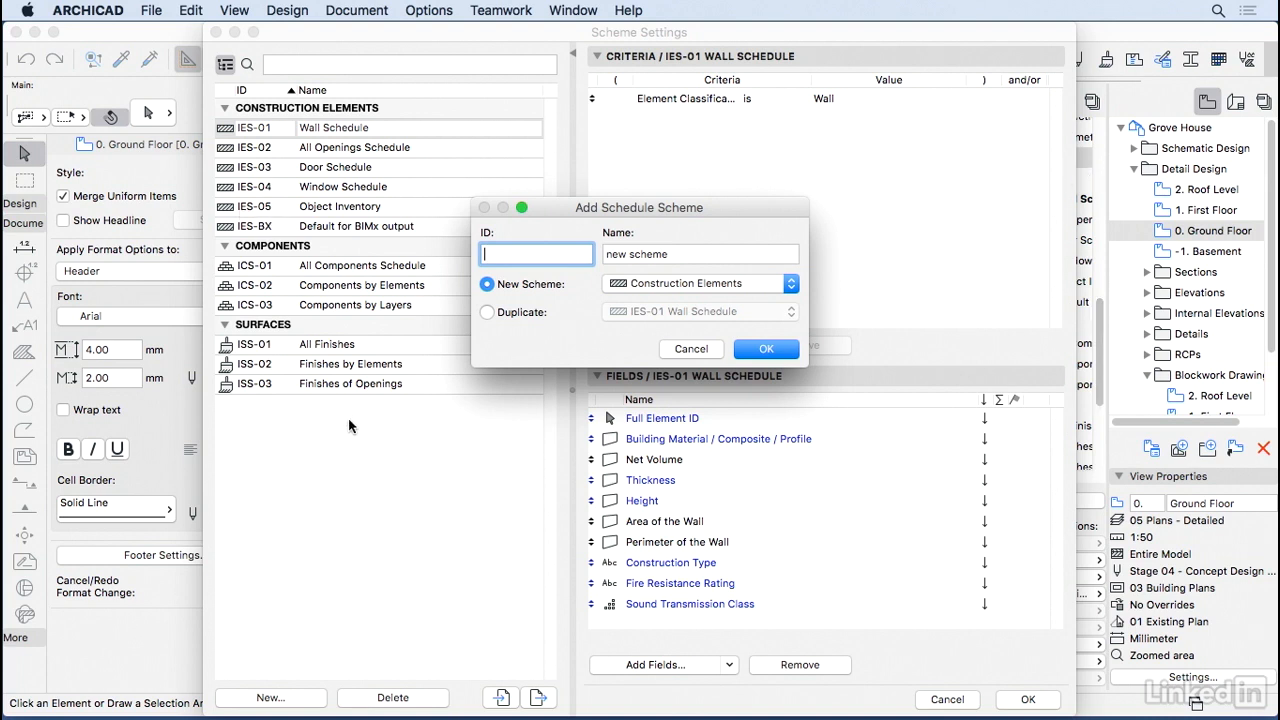
type("IES-06")
left_click(679, 254)
type("Area Schedule")
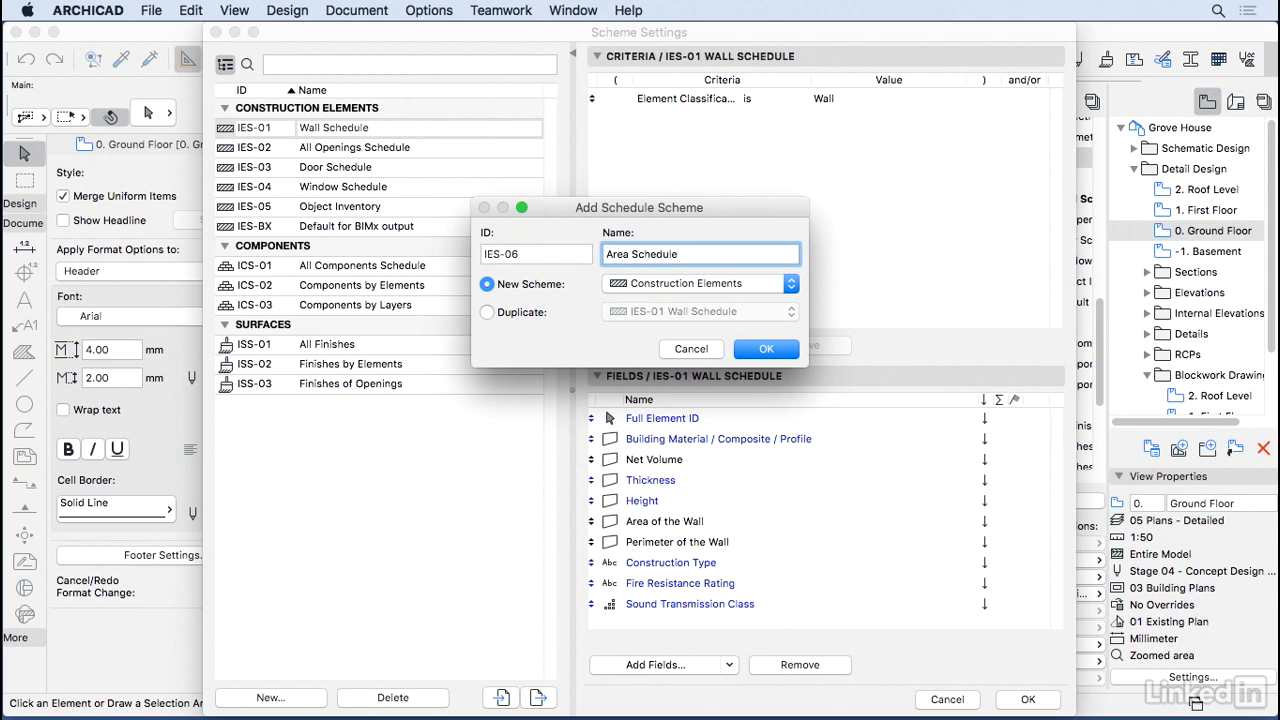
left_click(672, 285)
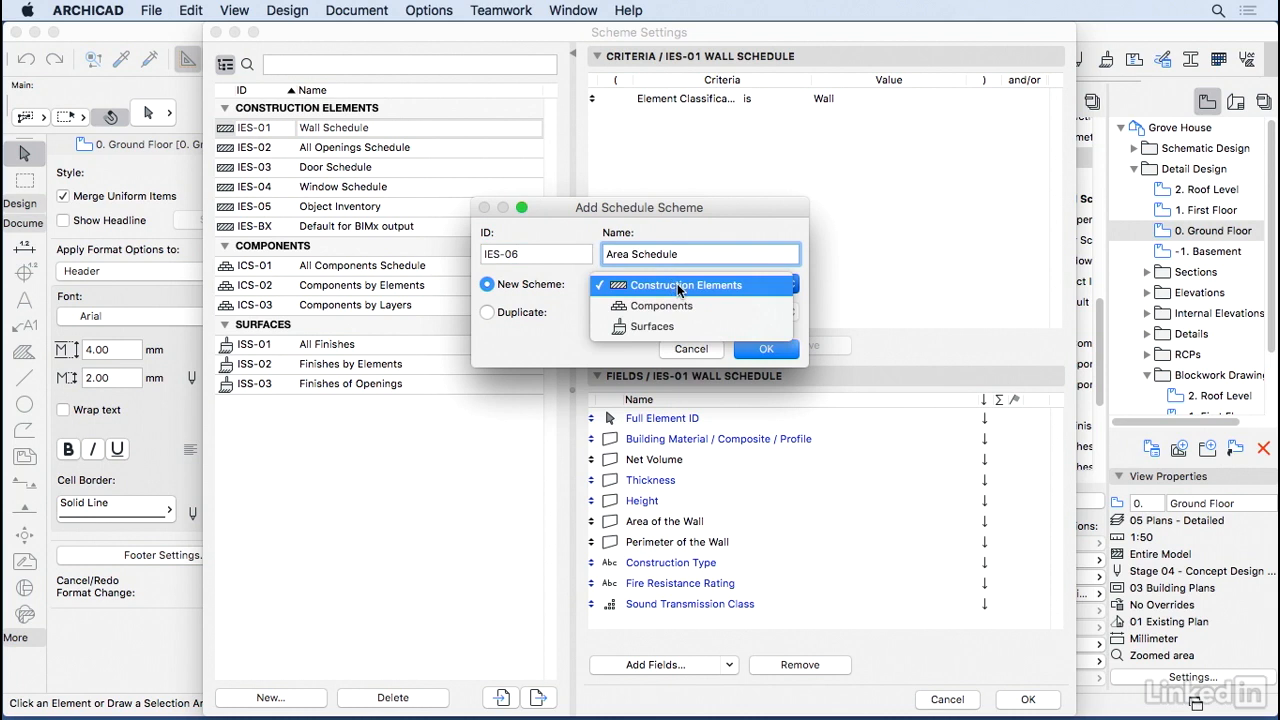
left_click(681, 290)
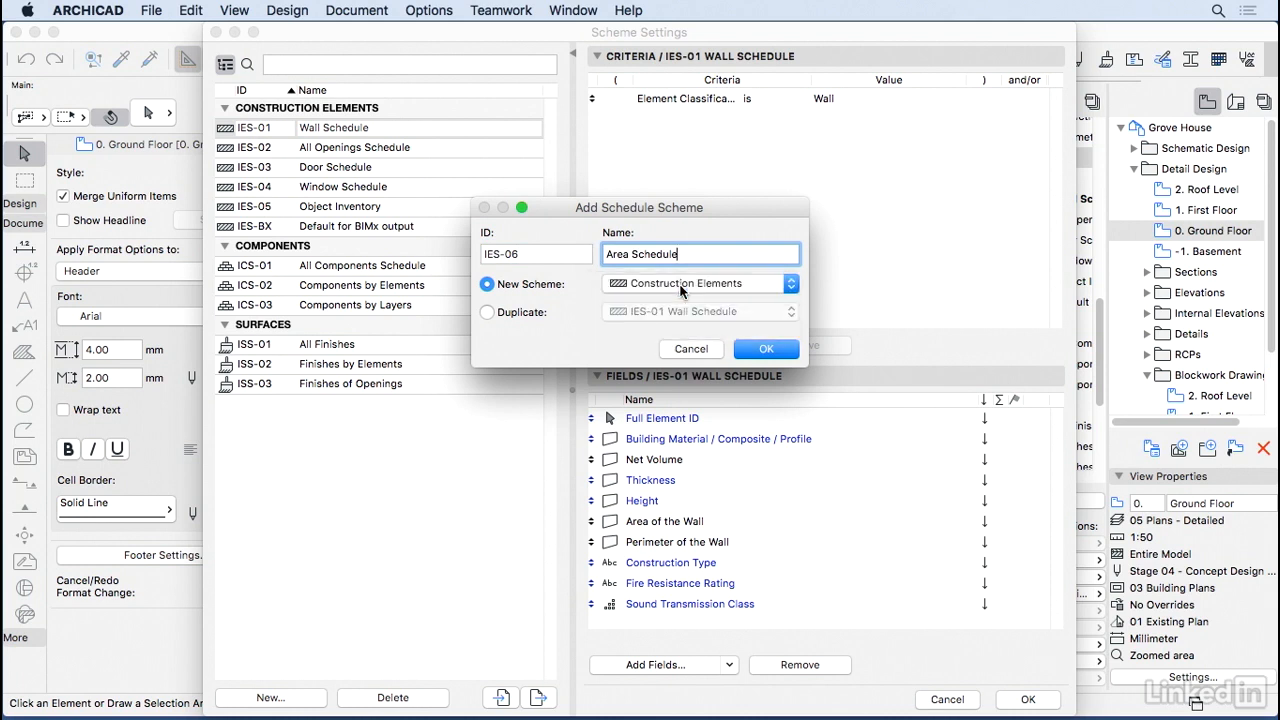
left_click(764, 350)
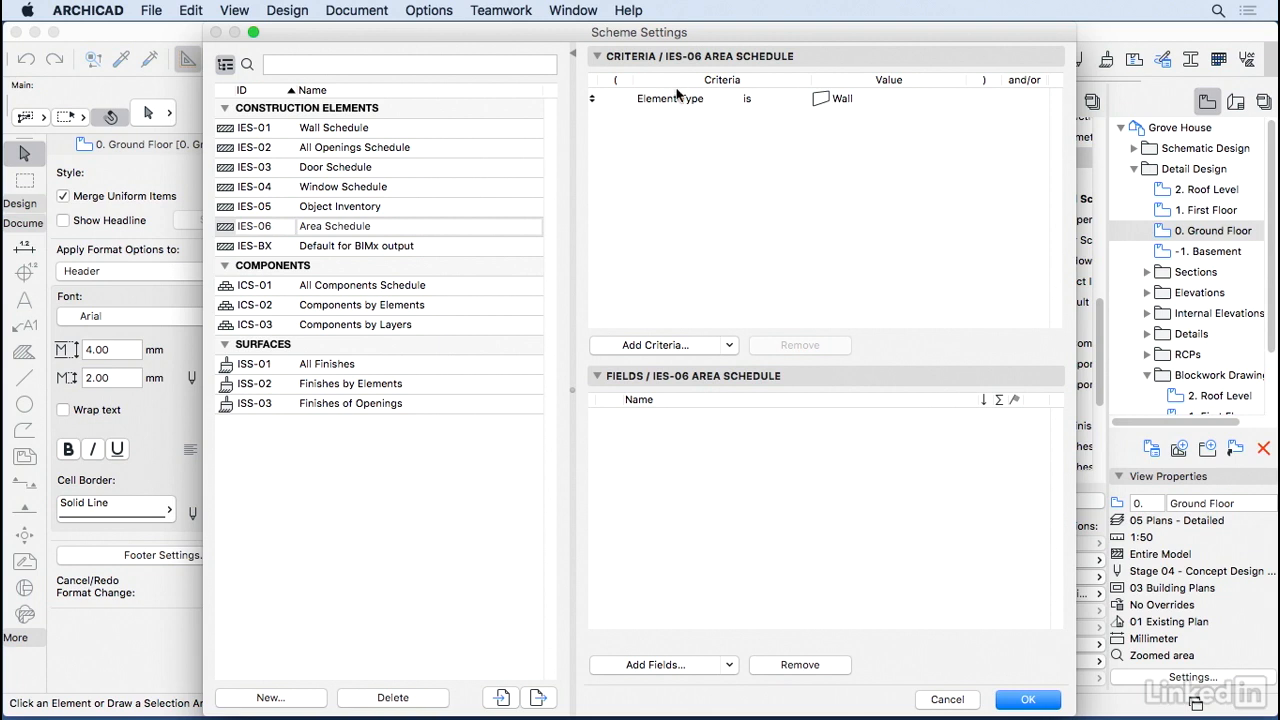
- Set the Area Schedule's Element Type criterion to Zone
left_click(870, 99)
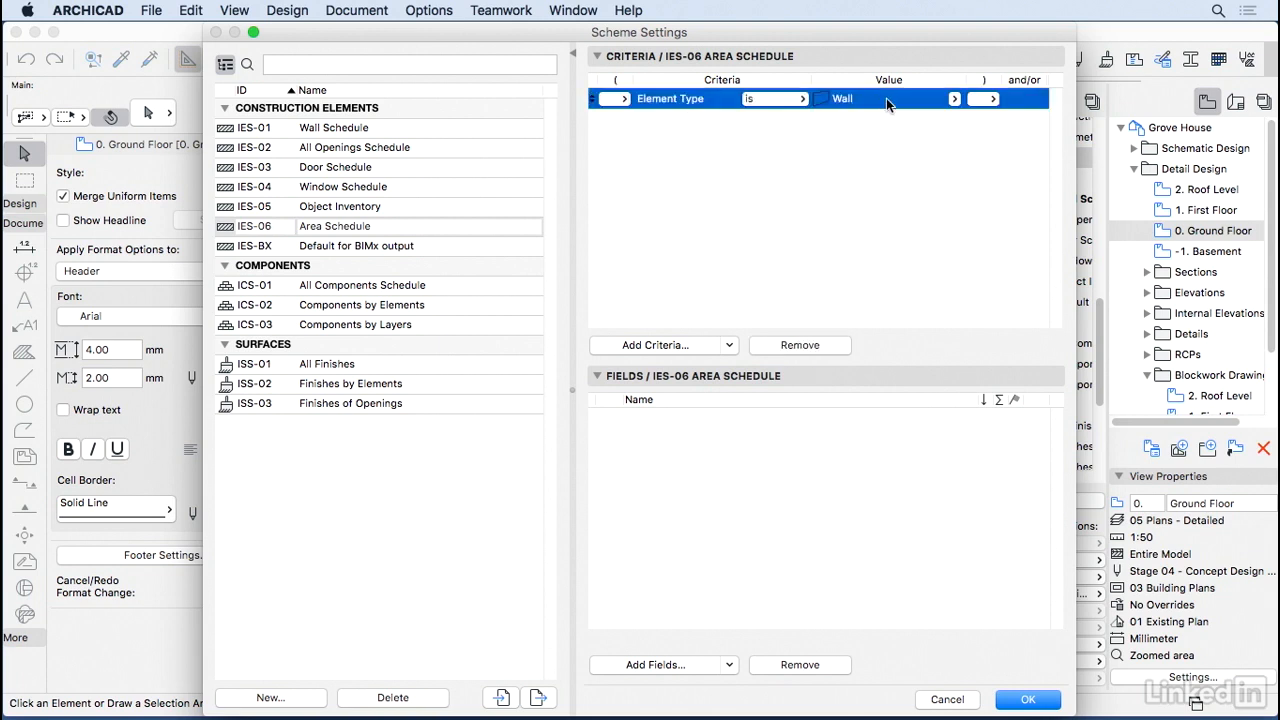
left_click(953, 99)
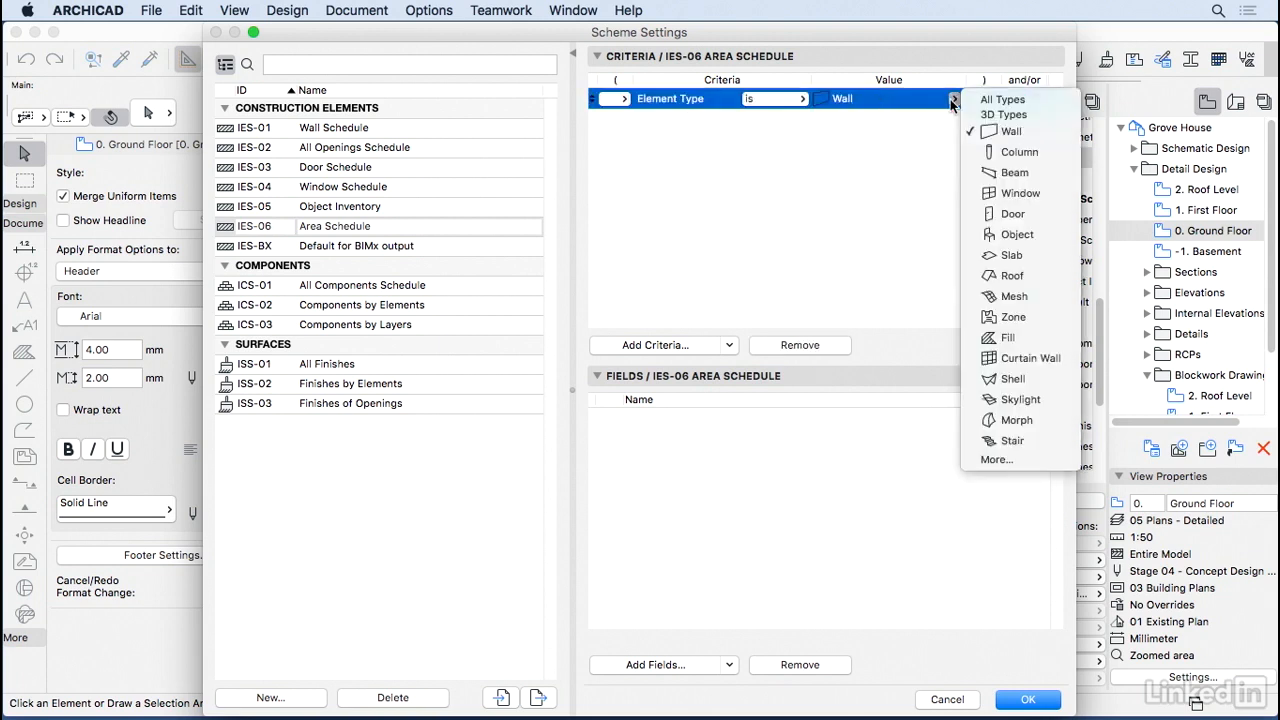
left_click(1013, 317)
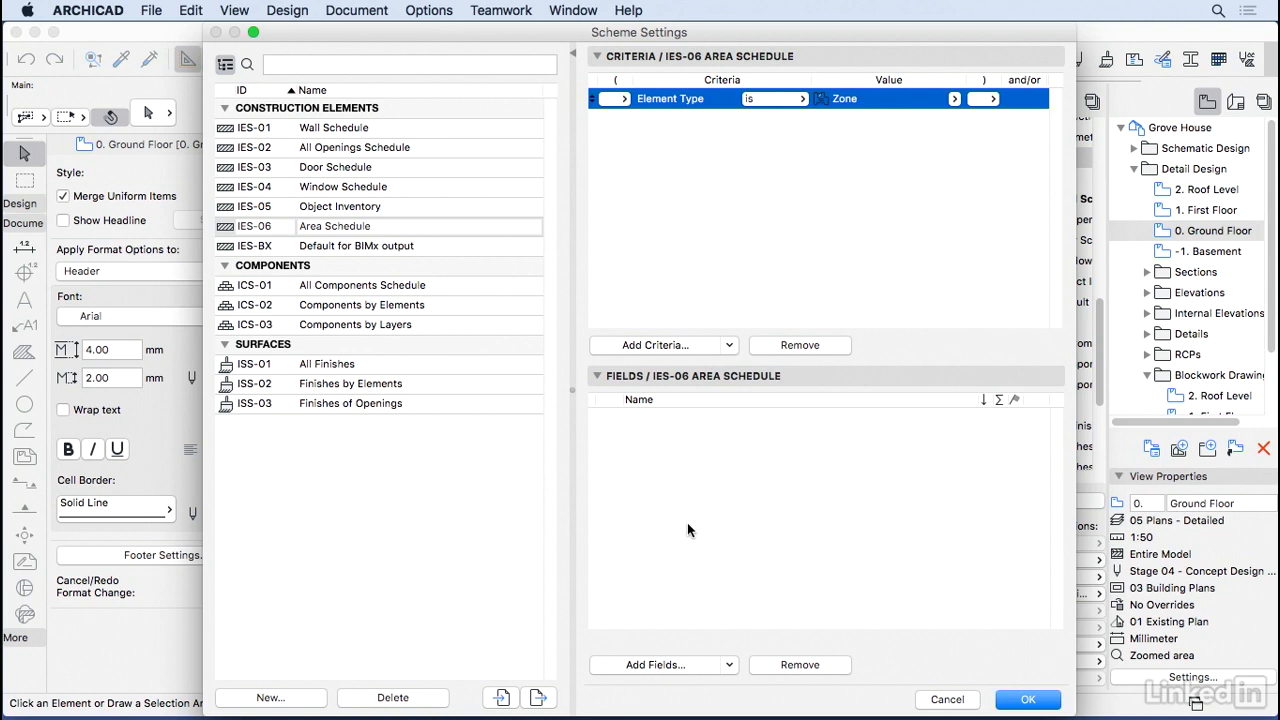
- Add the Zone Name field to the Area Schedule scheme
left_click(713, 666)
left_click(263, 58)
left_click(264, 76)
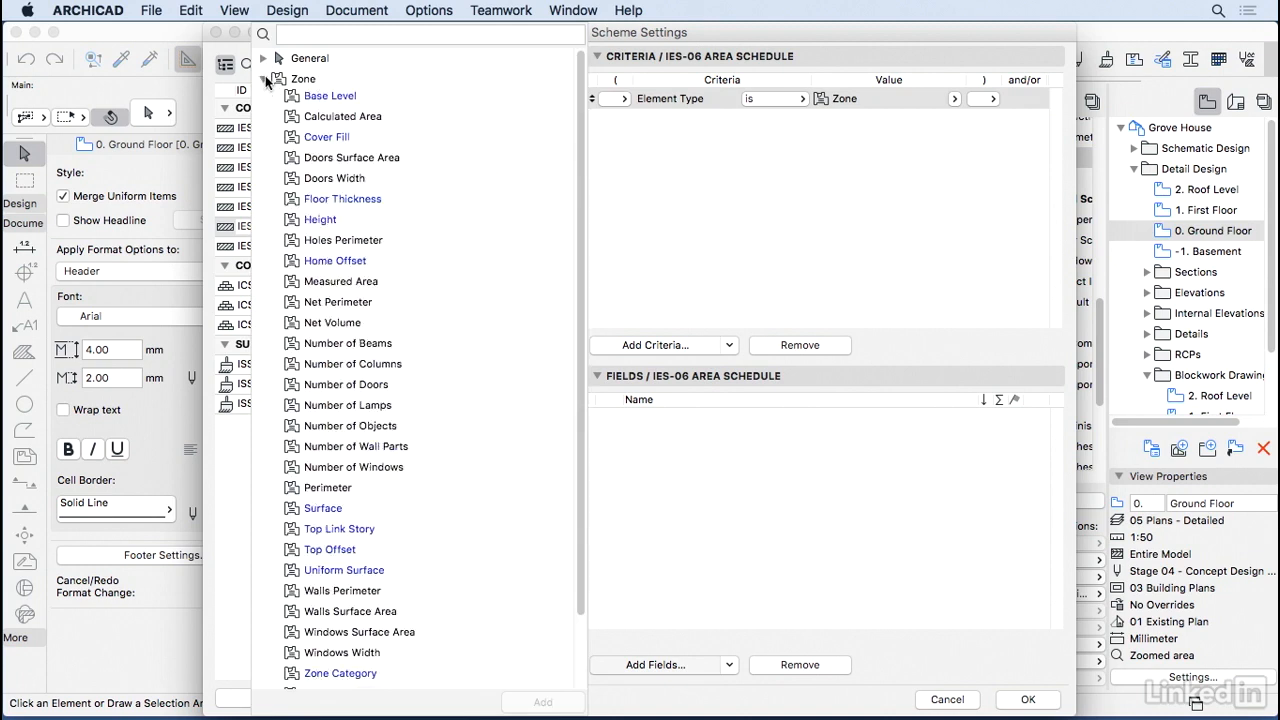
scroll(364, 195, "down", 3)
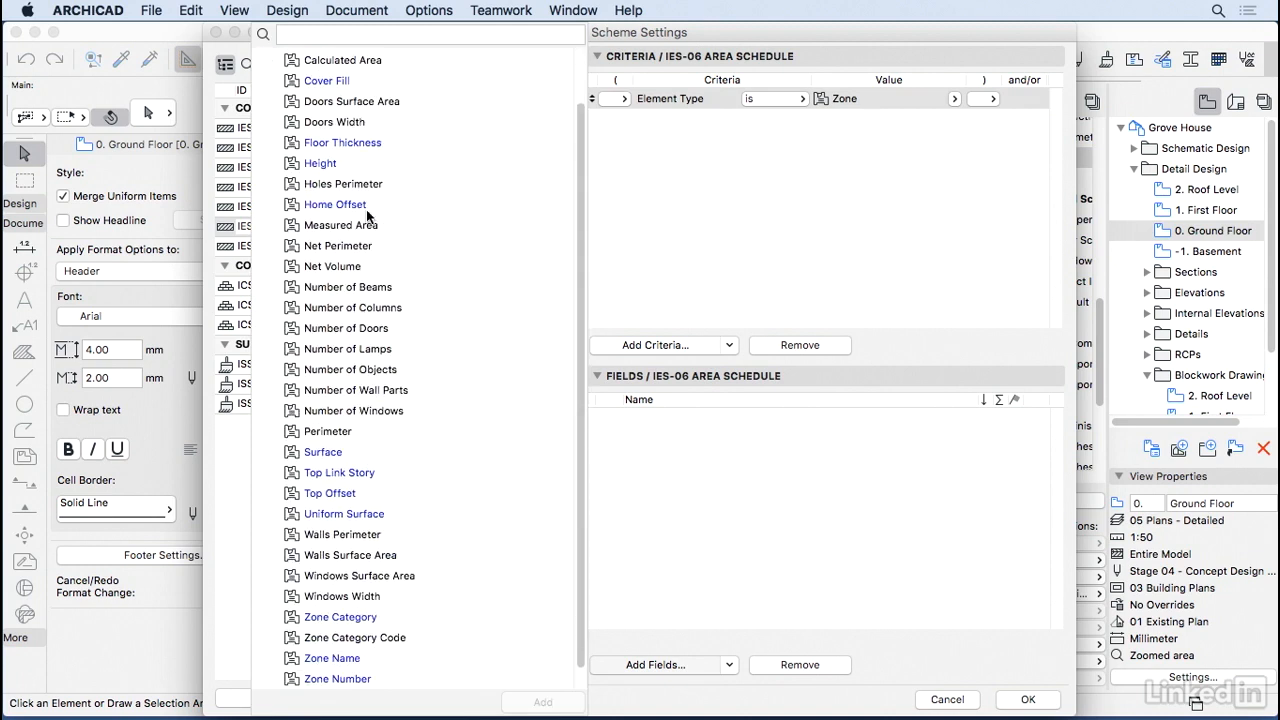
left_click(351, 659)
left_click(540, 704)
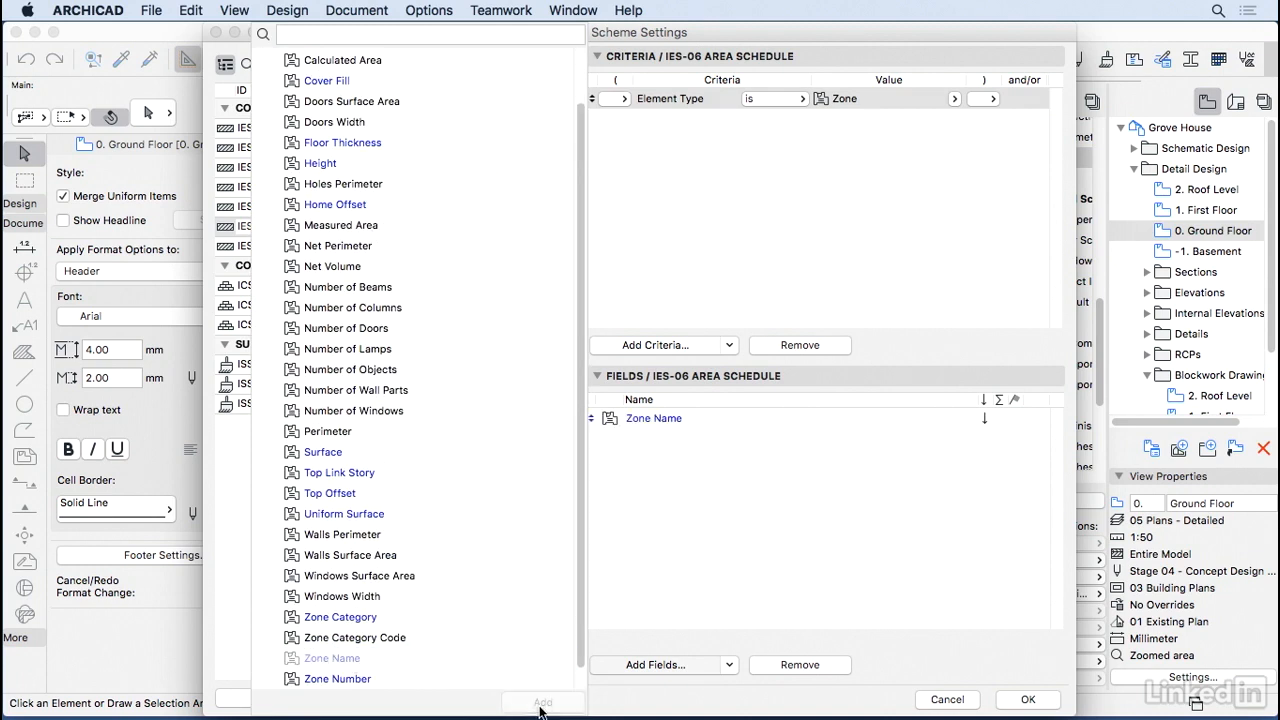
- Add the zone's Calculated Area field to the scheme and accept the scheme settings
scroll(485, 480, "up", 1)
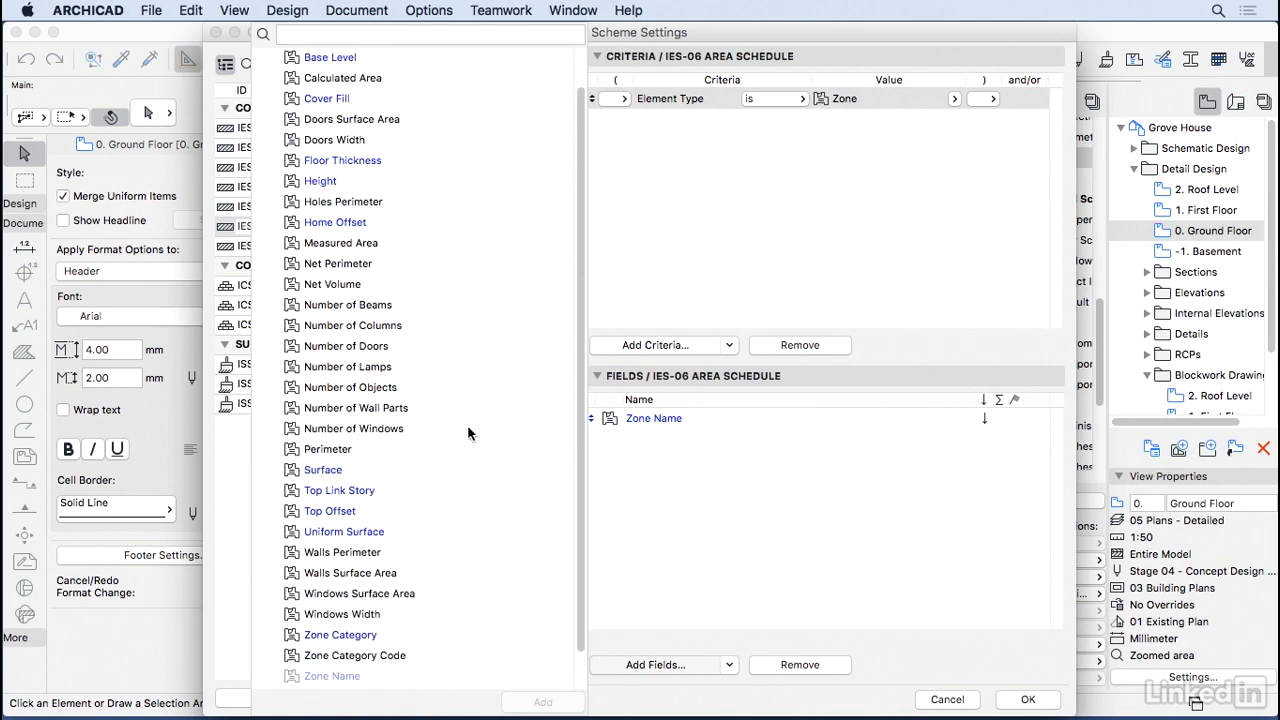
left_click(379, 80)
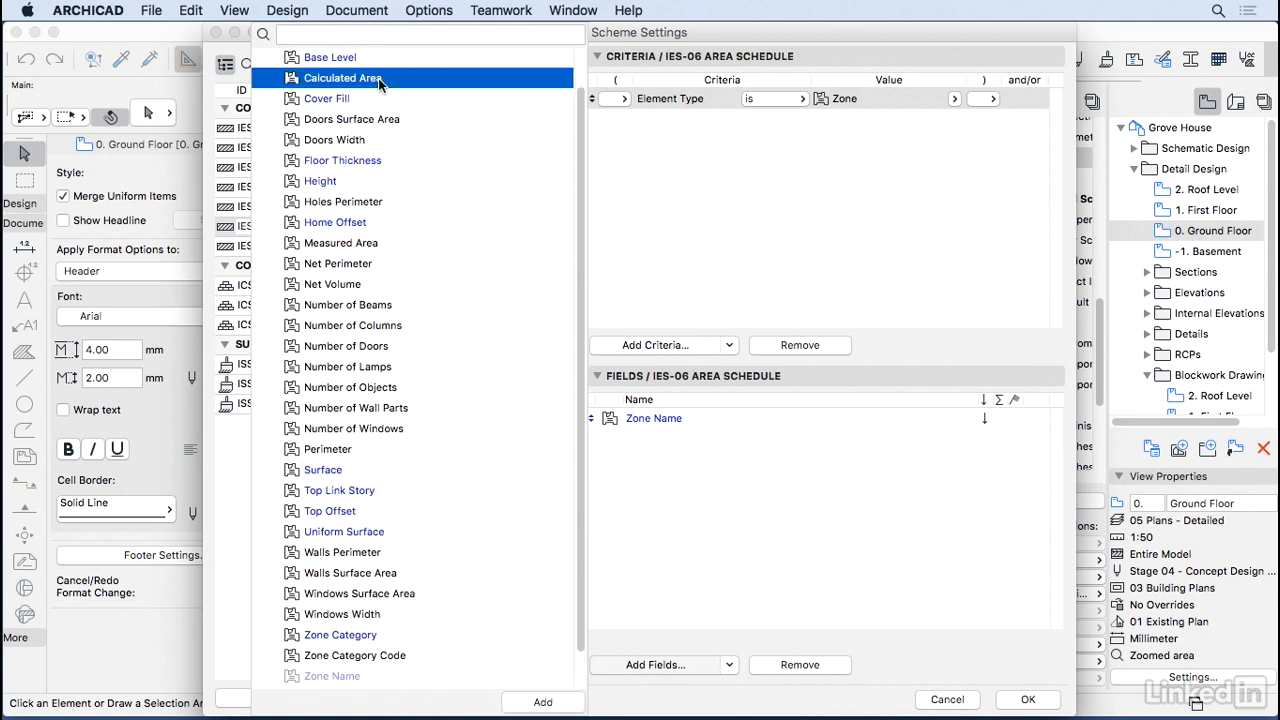
left_click(543, 703)
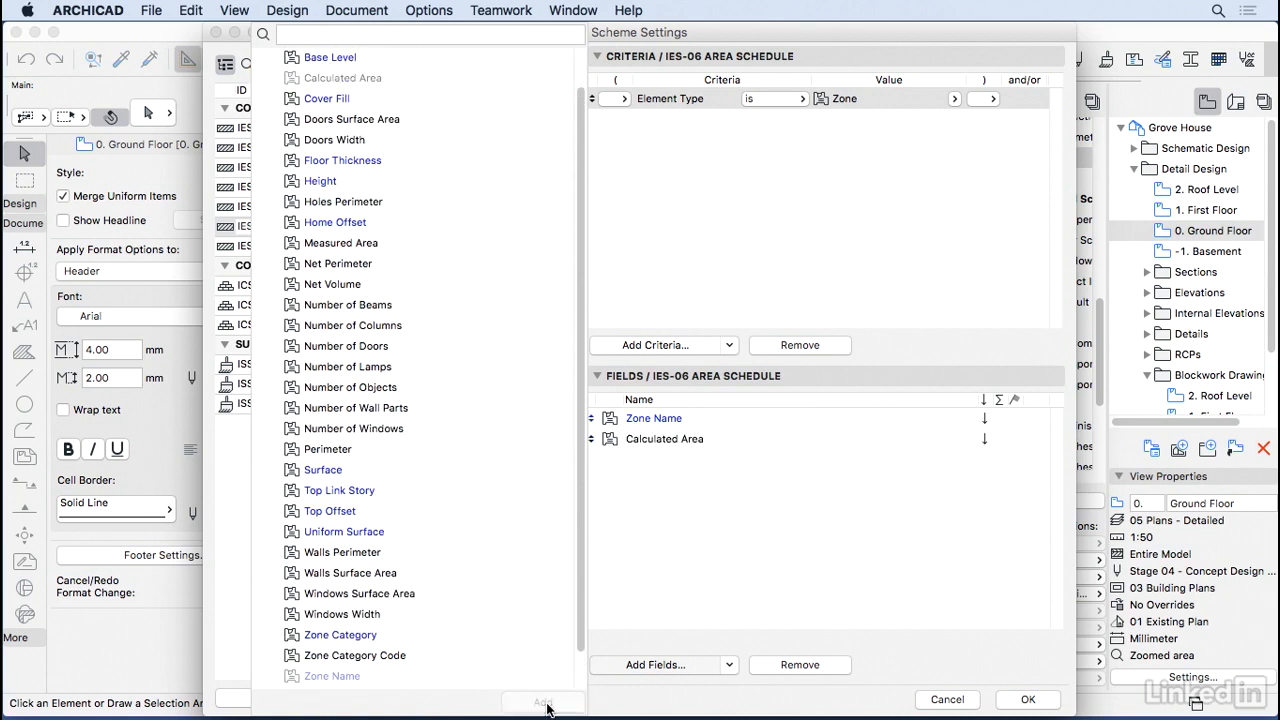
left_click(786, 595)
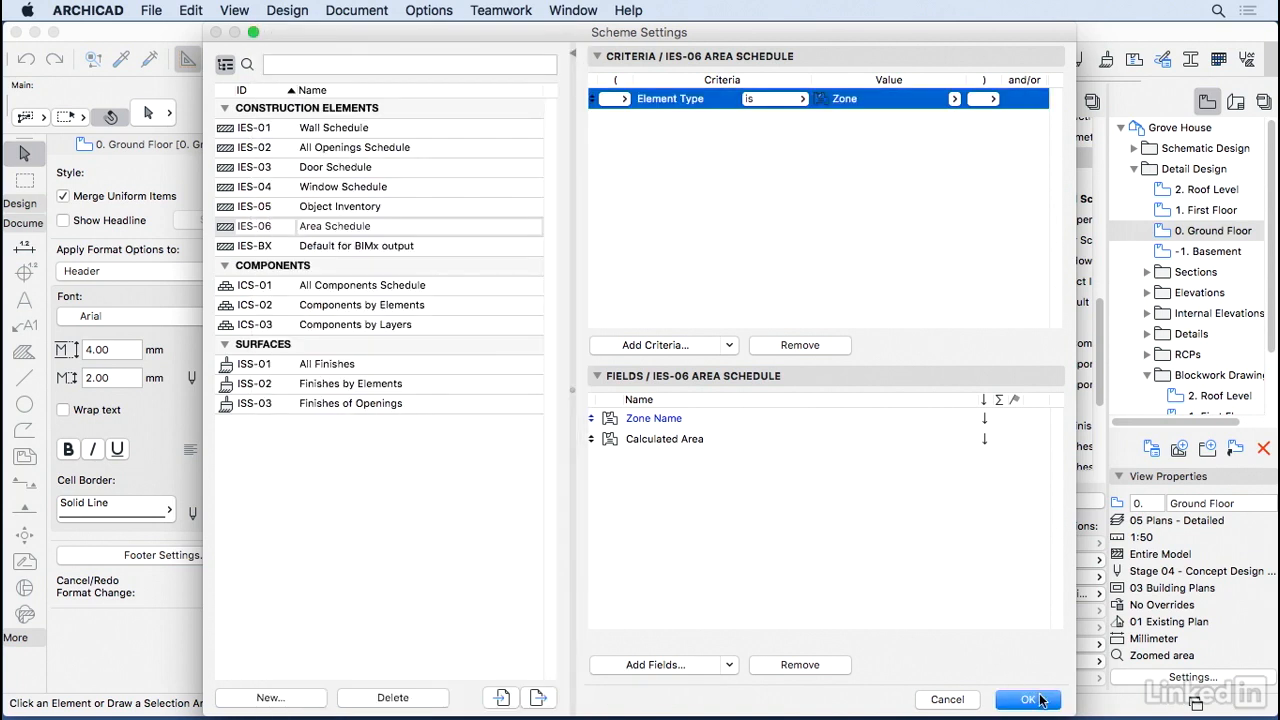
left_click(1028, 699)
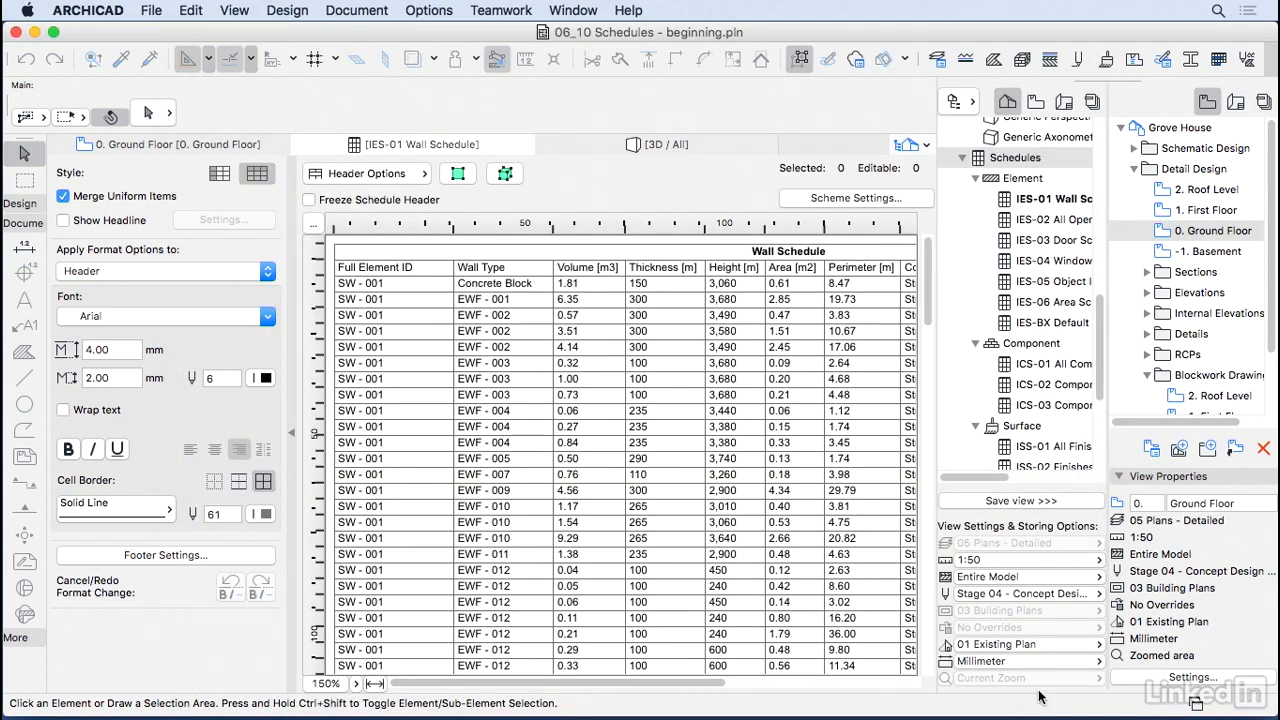
- Open the IES-06 Area Schedule and widen its Zone Name column so the room names fit on one line
double_click(1036, 303)
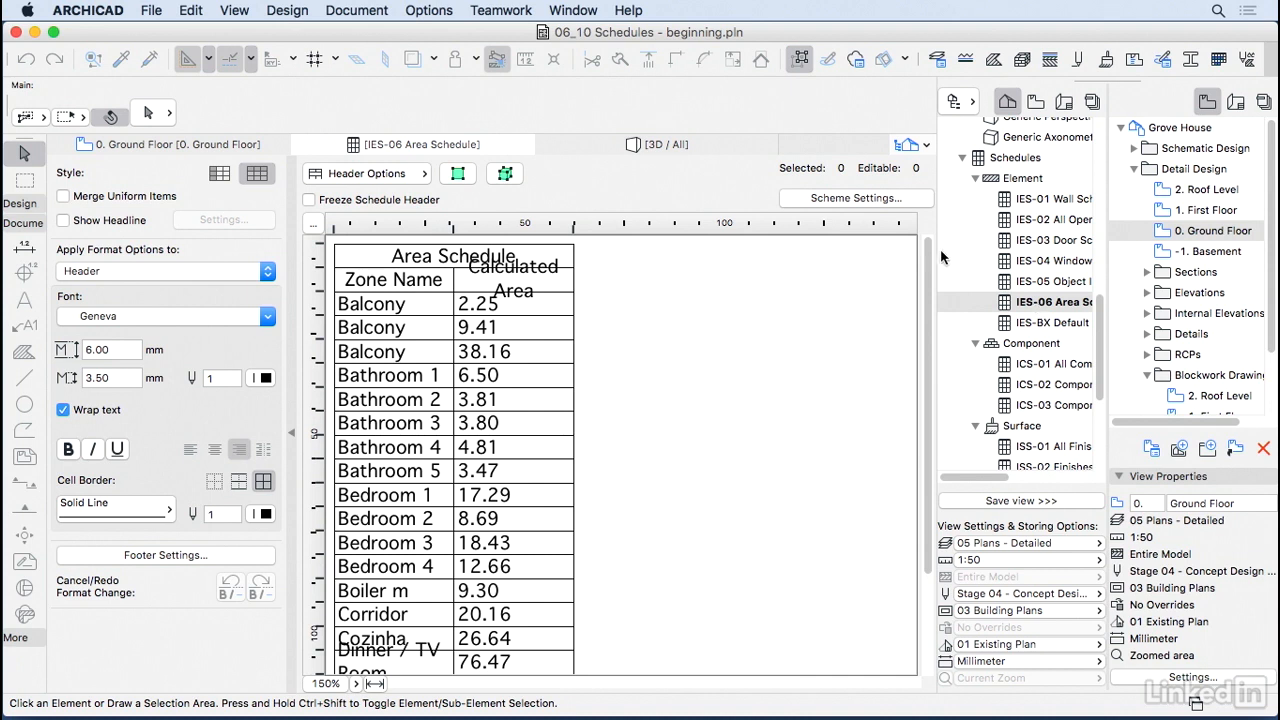
mouse_move(927, 257)
left_mouse_down()
mouse_move(933, 380)
mouse_move(929, 238)
left_mouse_up()
left_click_drag(452, 224, 500, 224)
- Shorten the Calculated Area column header to Area
left_click(560, 278)
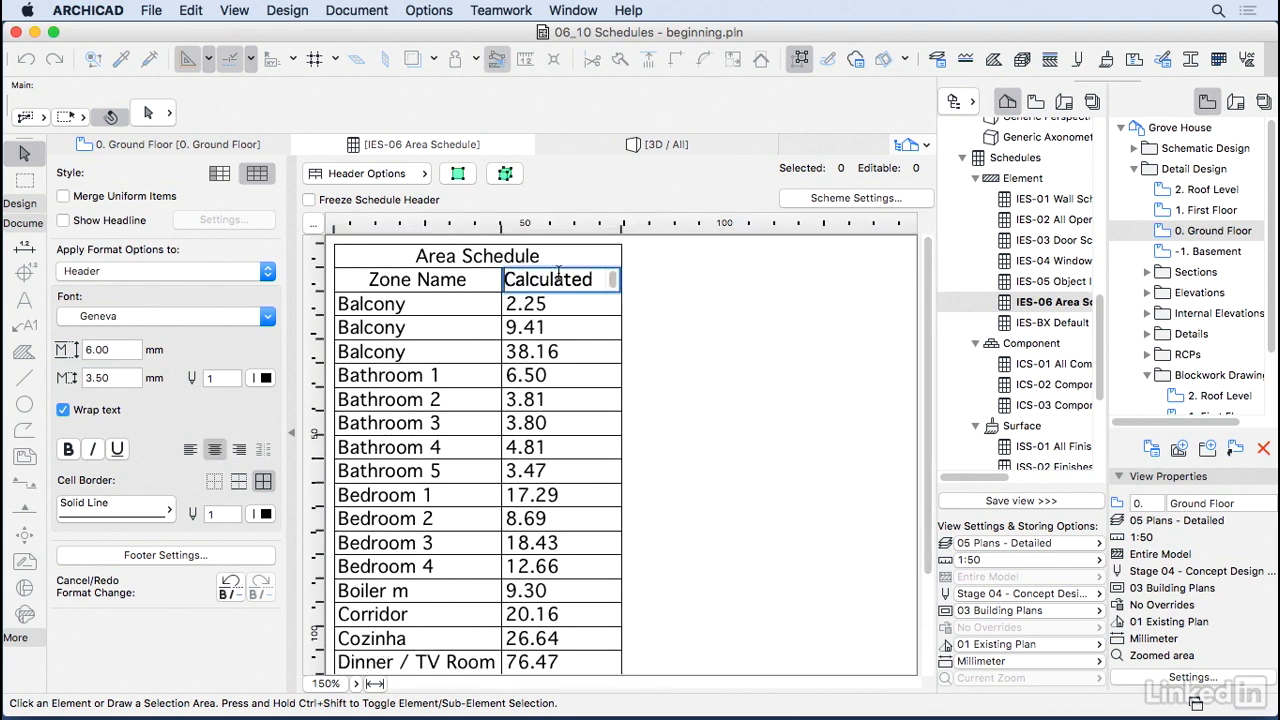
double_click(562, 277)
key("BackSpace")
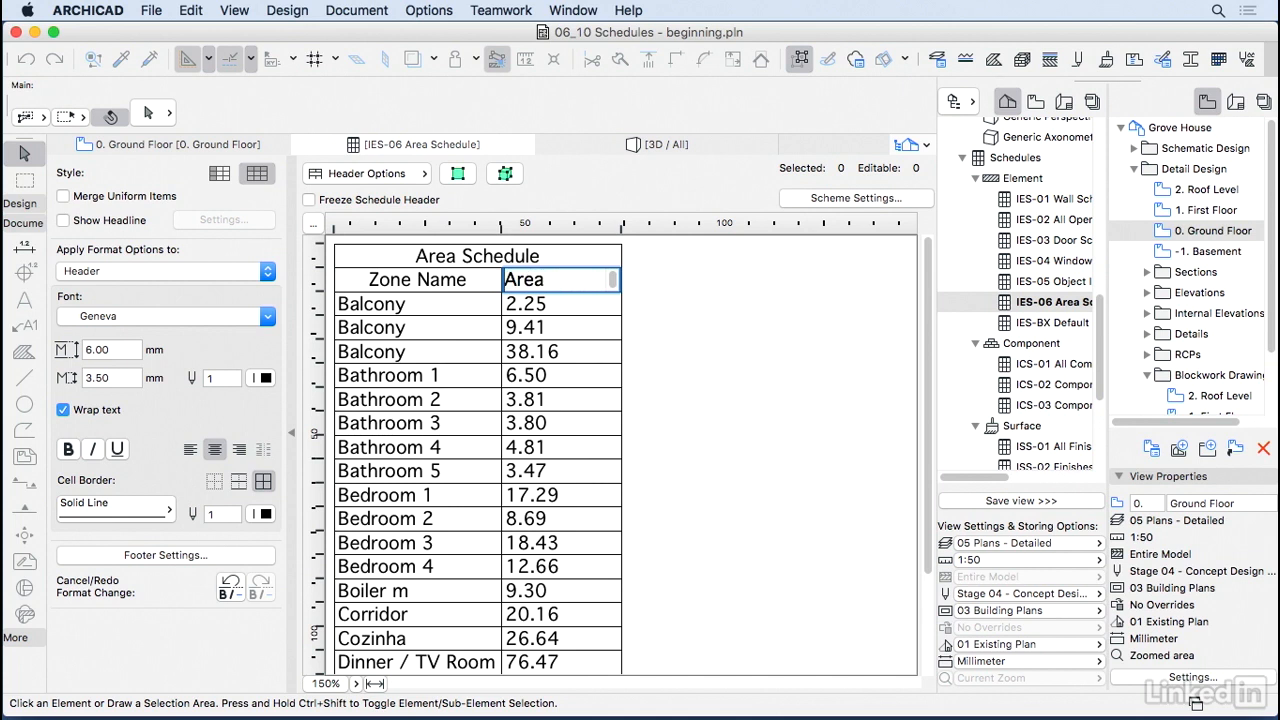
- Rename the Zone Name column header to Ambient
left_click(463, 280)
left_click_drag(463, 280, 342, 262)
type("Ambi")
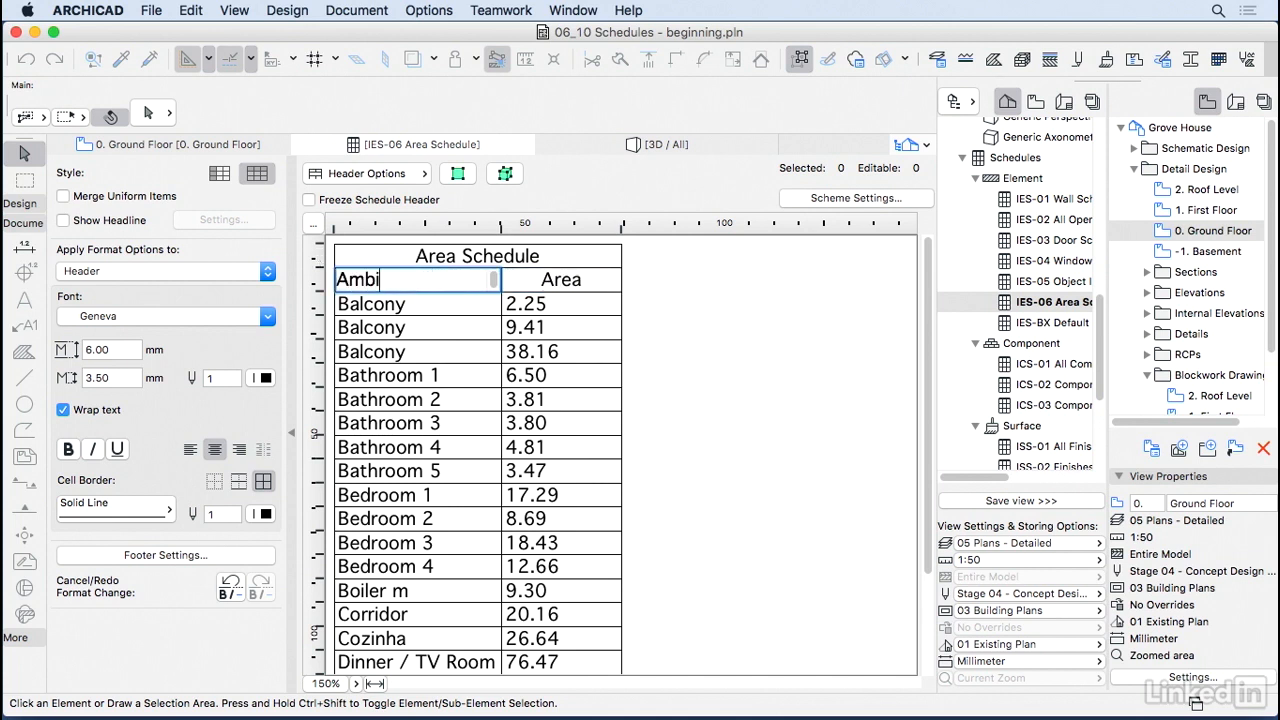
type("ent")
left_click(689, 362)
- Set the cell borders of the schedule's value rows to horizontal lines only
left_click(563, 388)
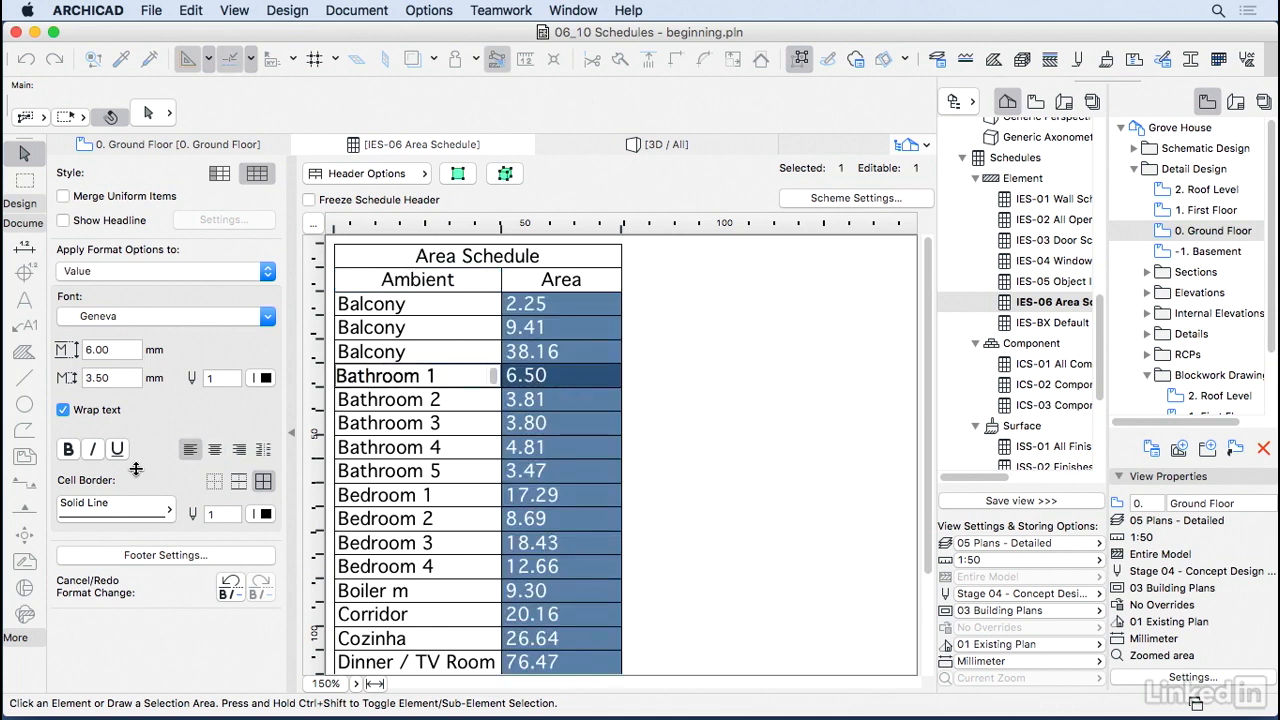
left_click(239, 481)
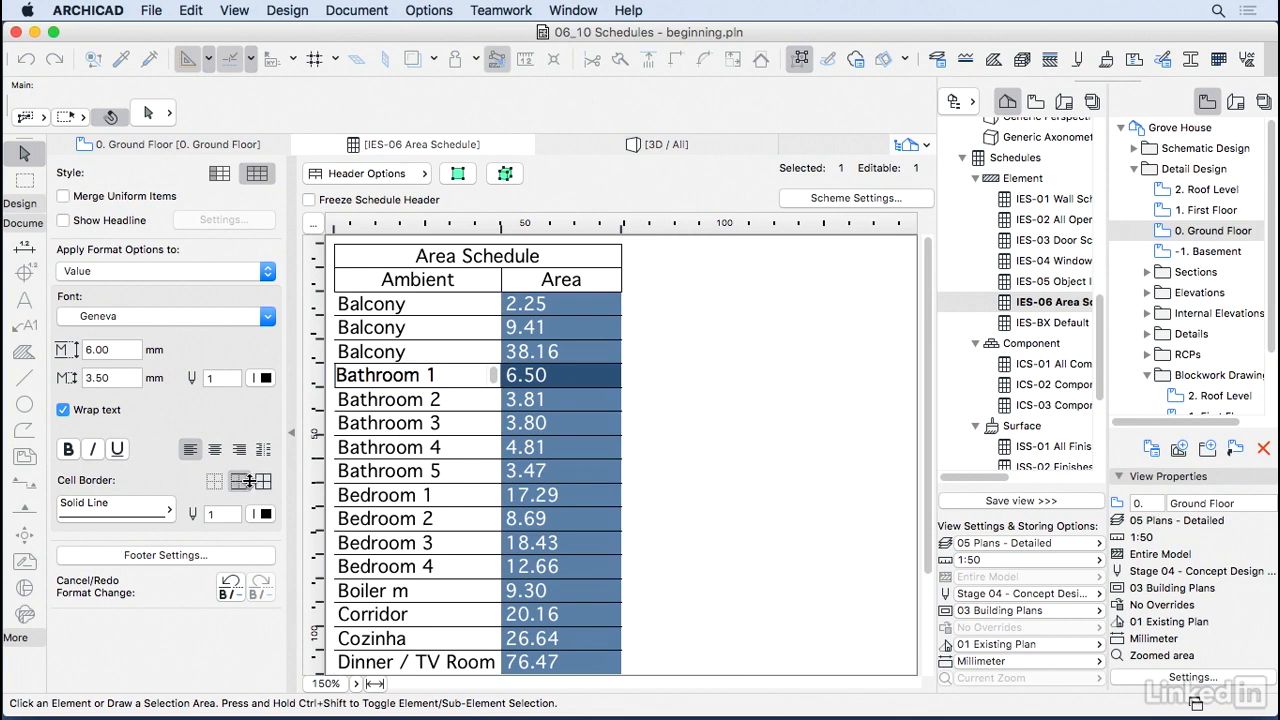
left_click(717, 313)
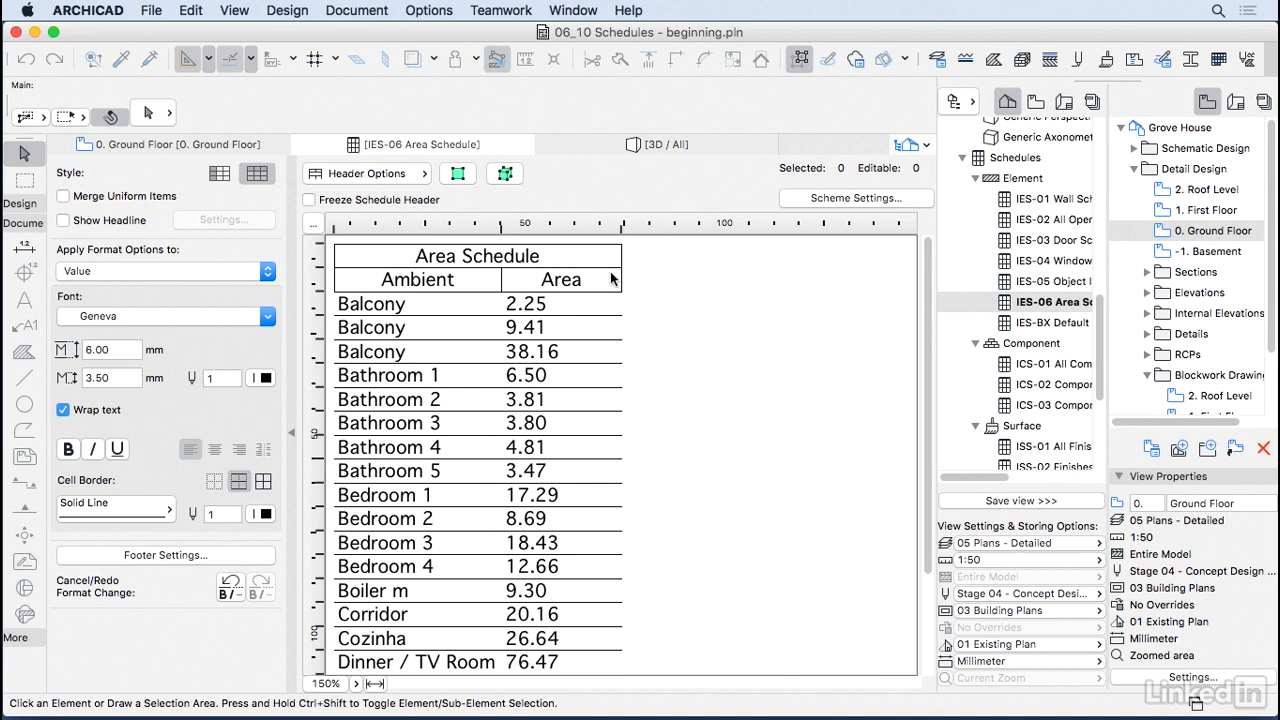
- Remove the cell borders from the schedule's header rows and turn on Merge Uniform Items
left_click(586, 279)
left_click(215, 483)
left_click(787, 380)
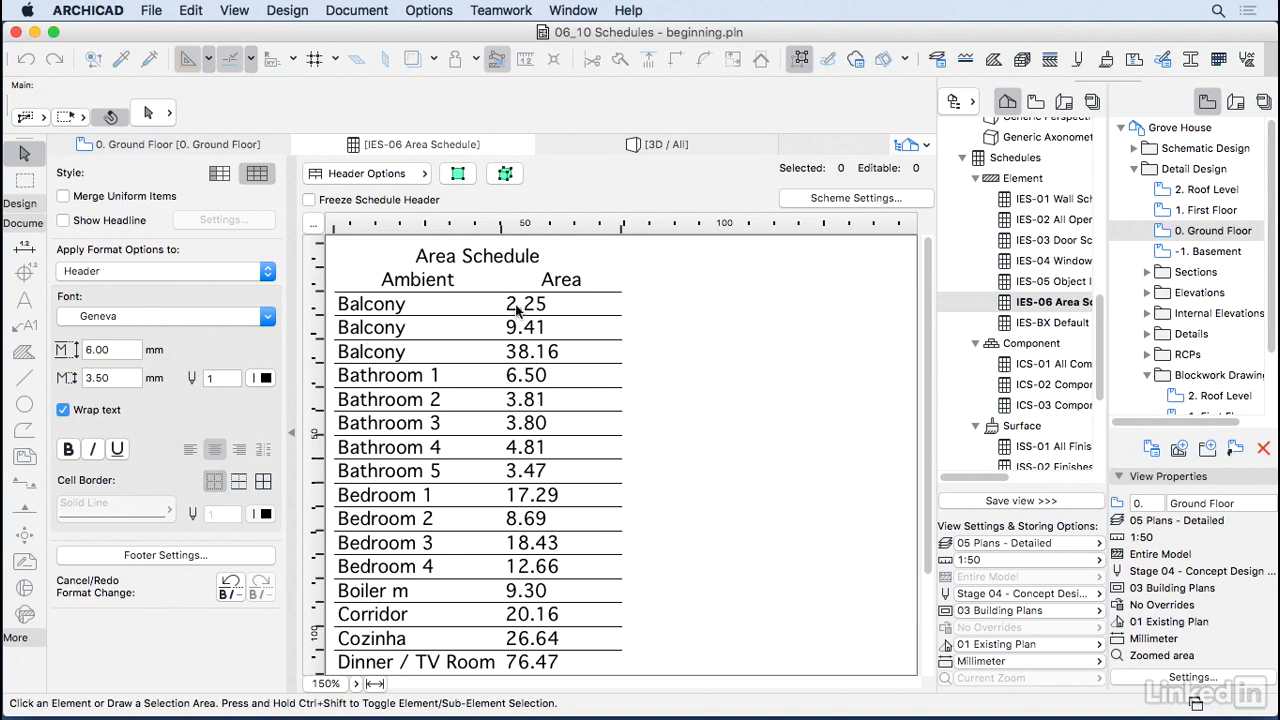
left_click(63, 196)
scroll(624, 503, "down", 3)
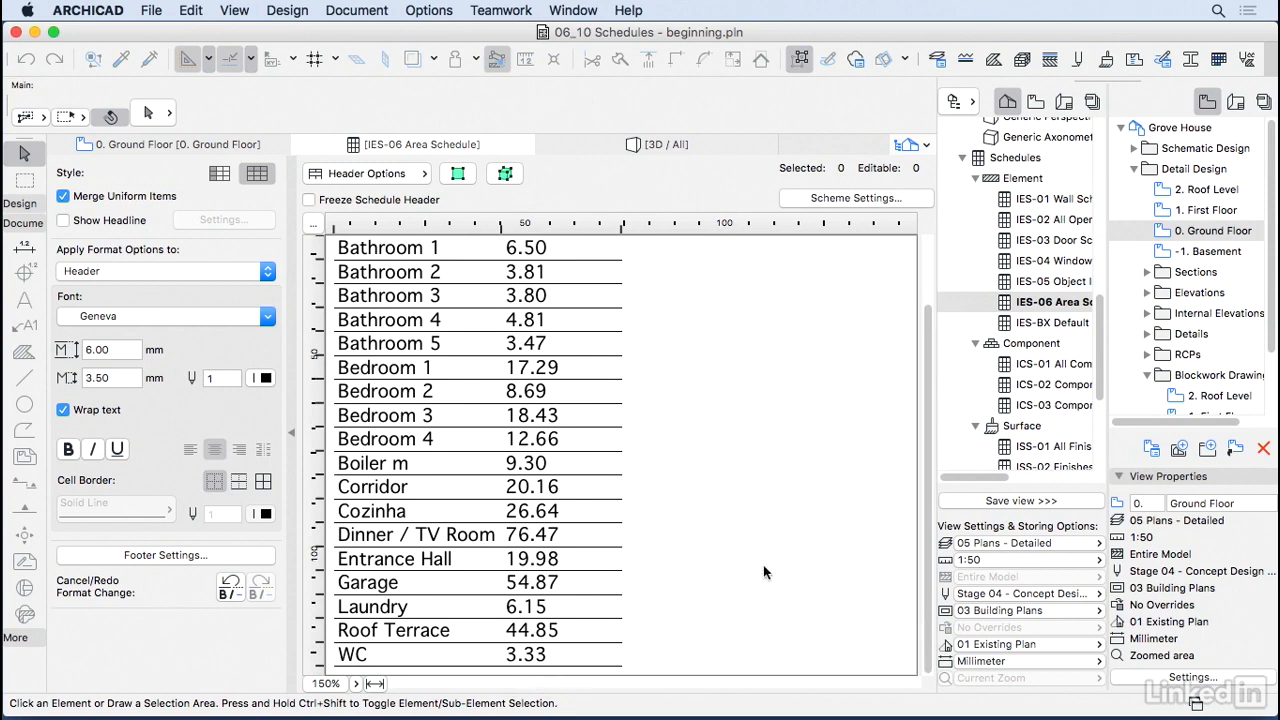
- Turn on the sum for the Calculated Area field in the IES-06 scheme settings and accept them
right_click(1036, 306)
left_click(1038, 308)
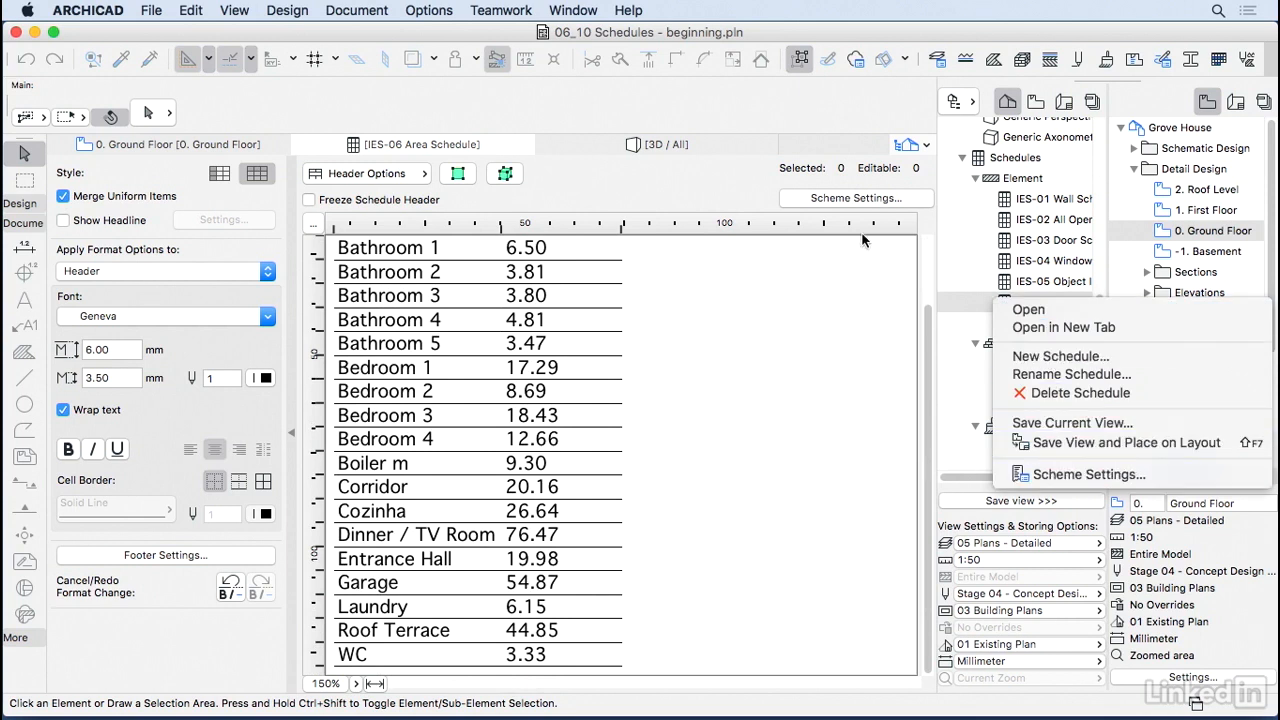
left_click(877, 203)
left_click(865, 200)
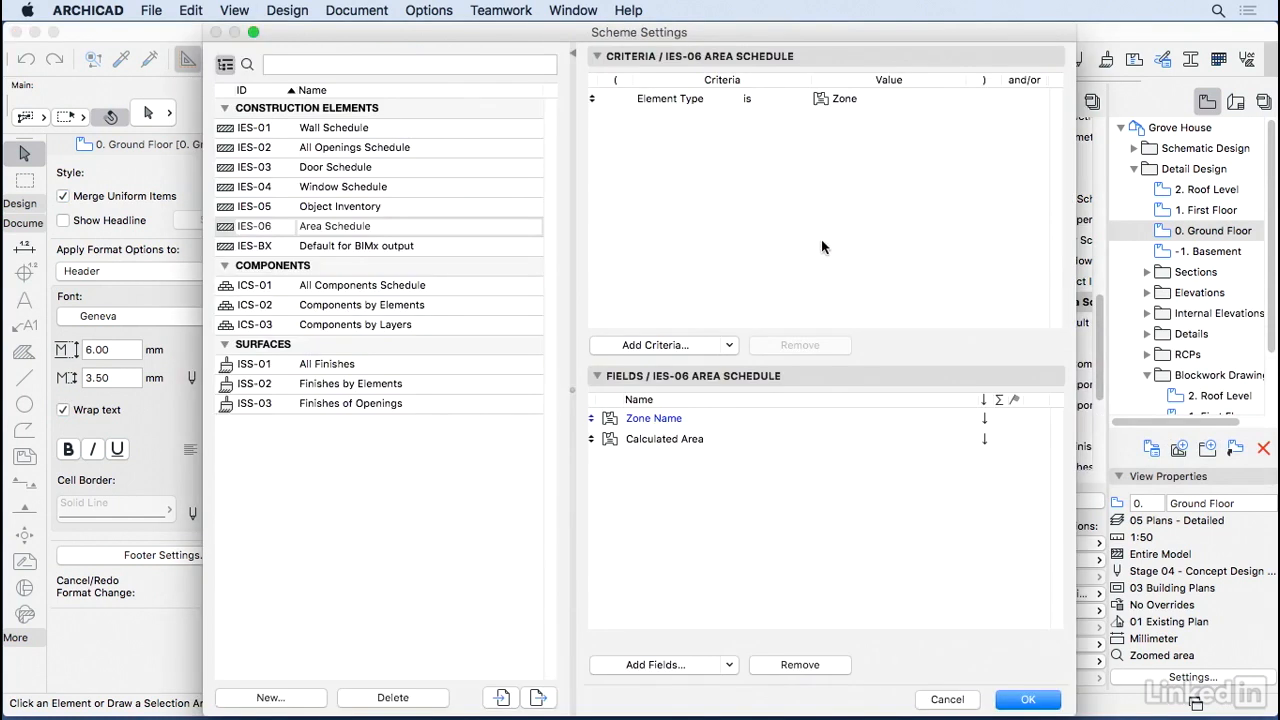
left_click(681, 441)
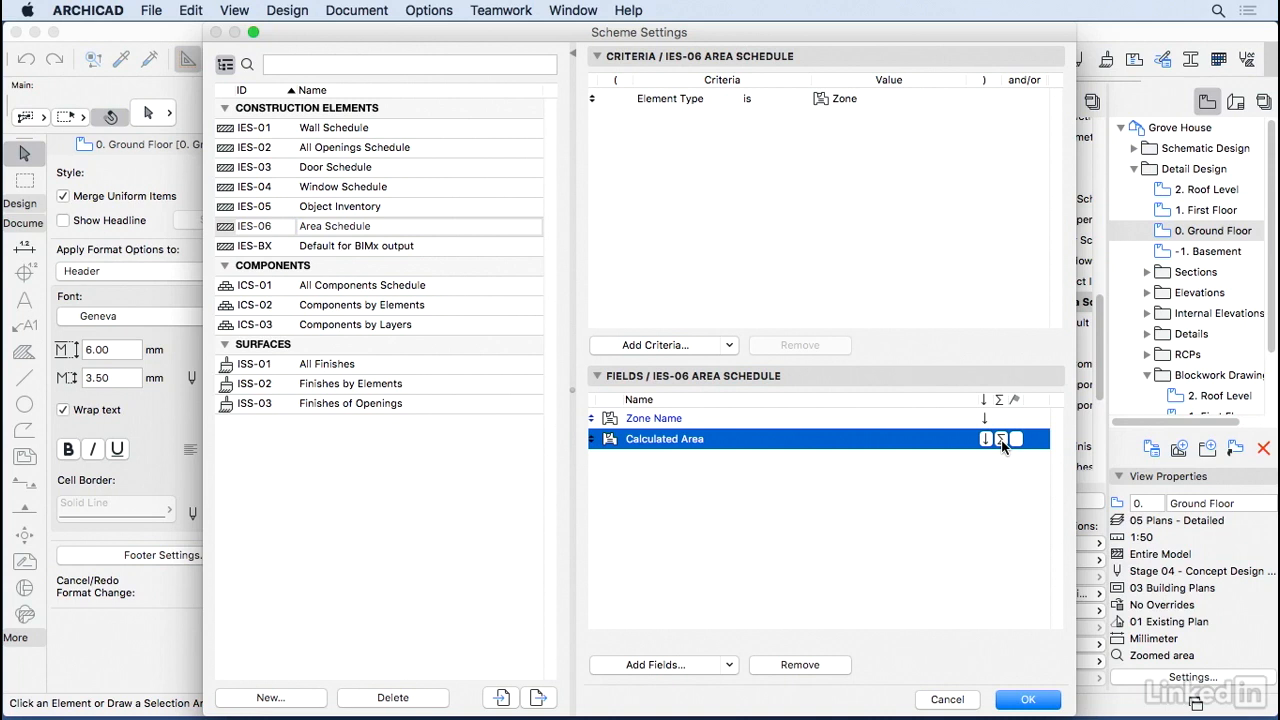
left_click(1028, 699)
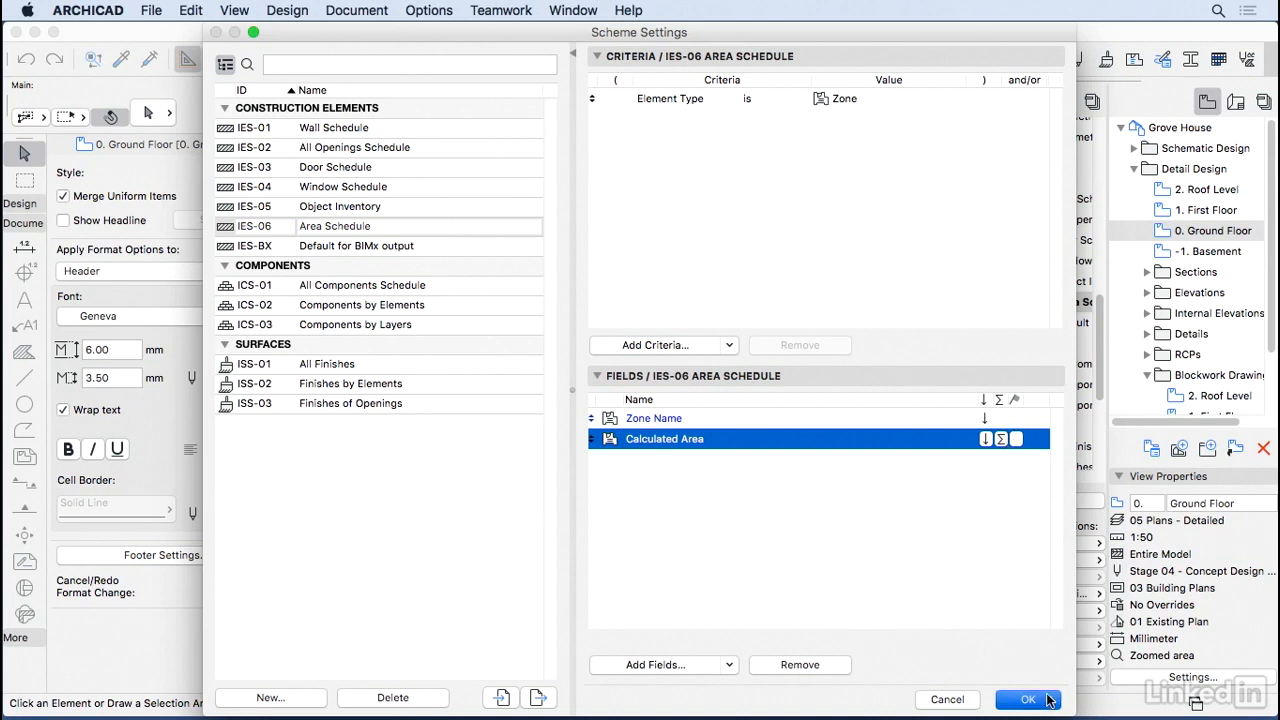
- Set the Grand Total row's cell border to horizontal lines only
scroll(817, 523, "down", 1)
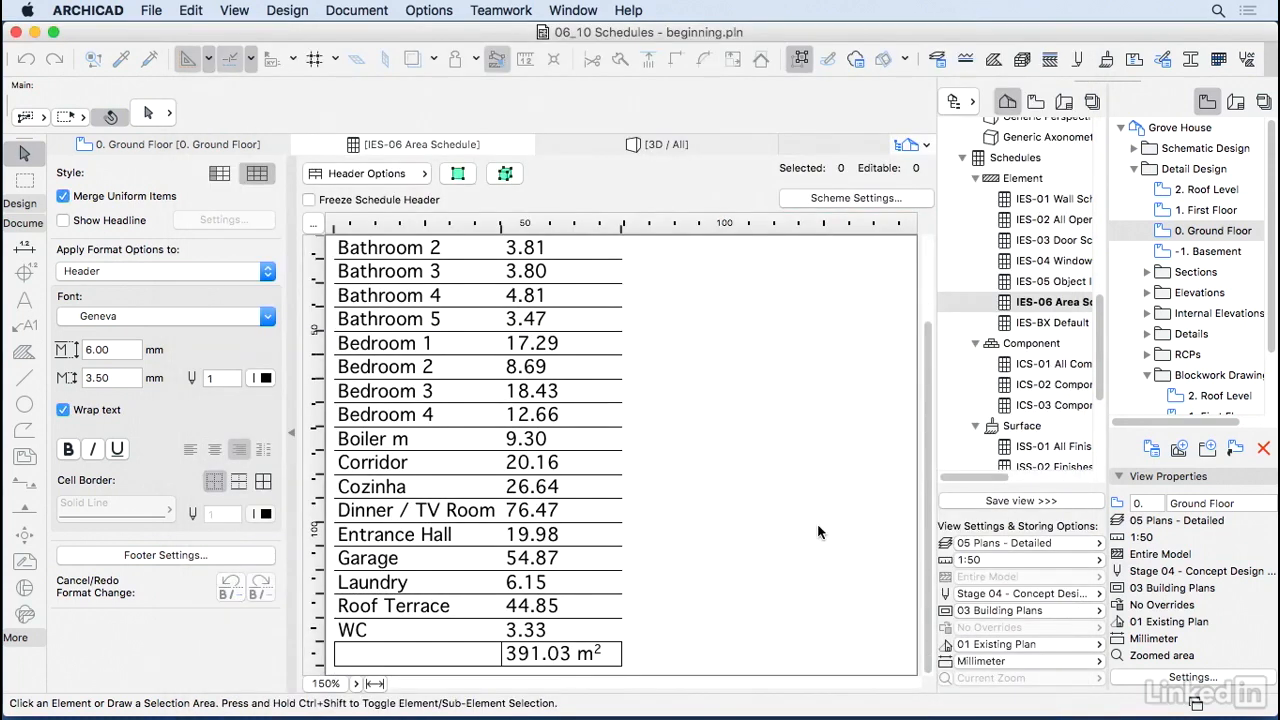
left_click(566, 658)
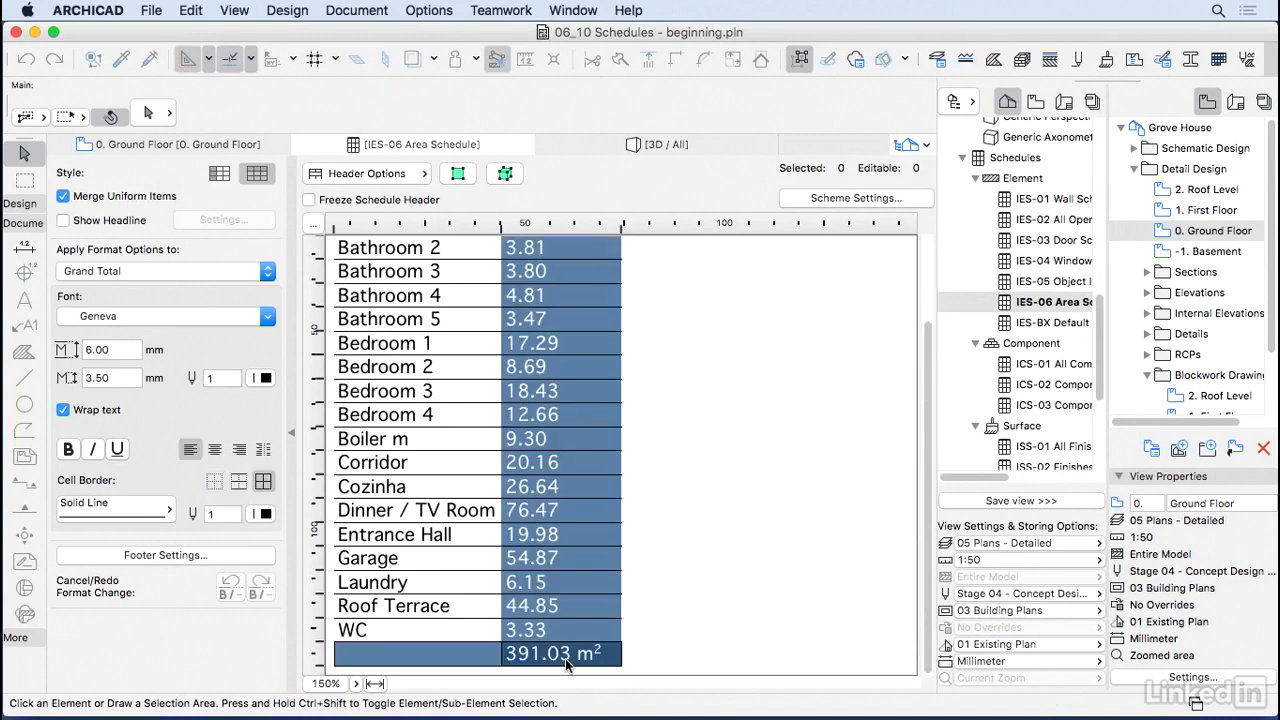
left_click(240, 481)
left_click(666, 530)
- Turn on the item count (Σ1) for the Zone Name field in the scheme settings and accept them
left_click(834, 199)
left_click(685, 416)
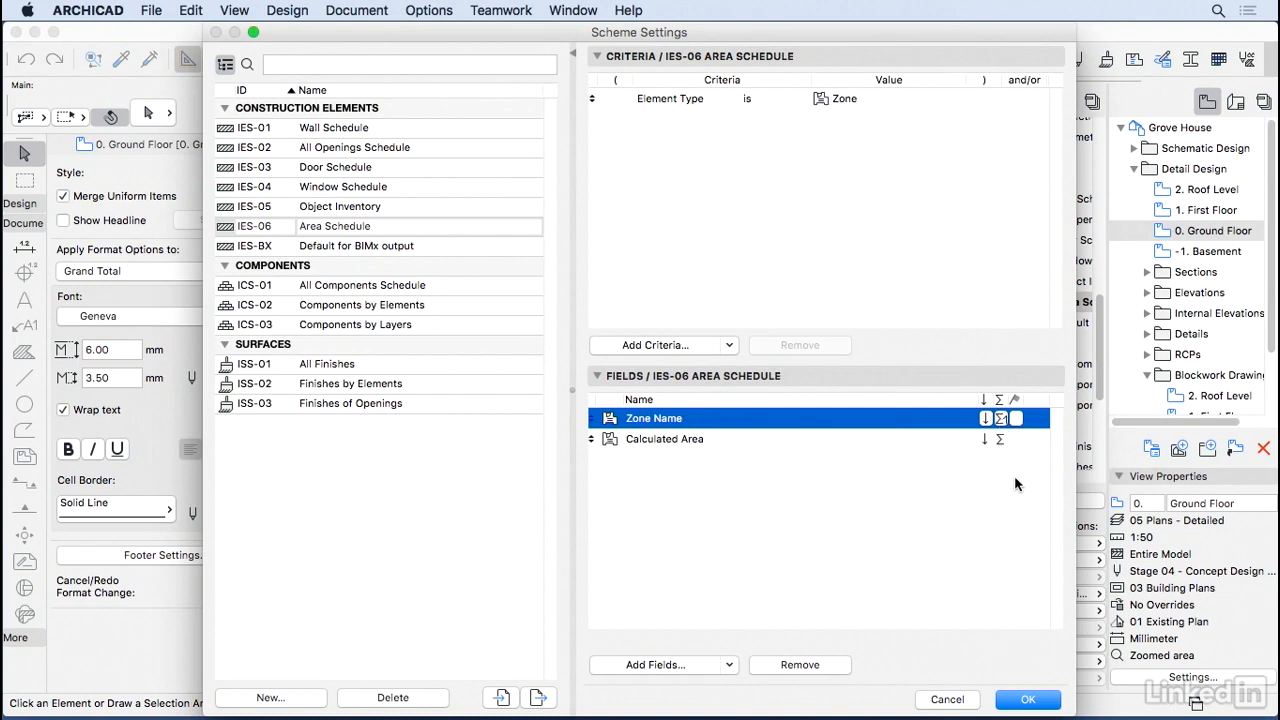
left_click(1030, 699)
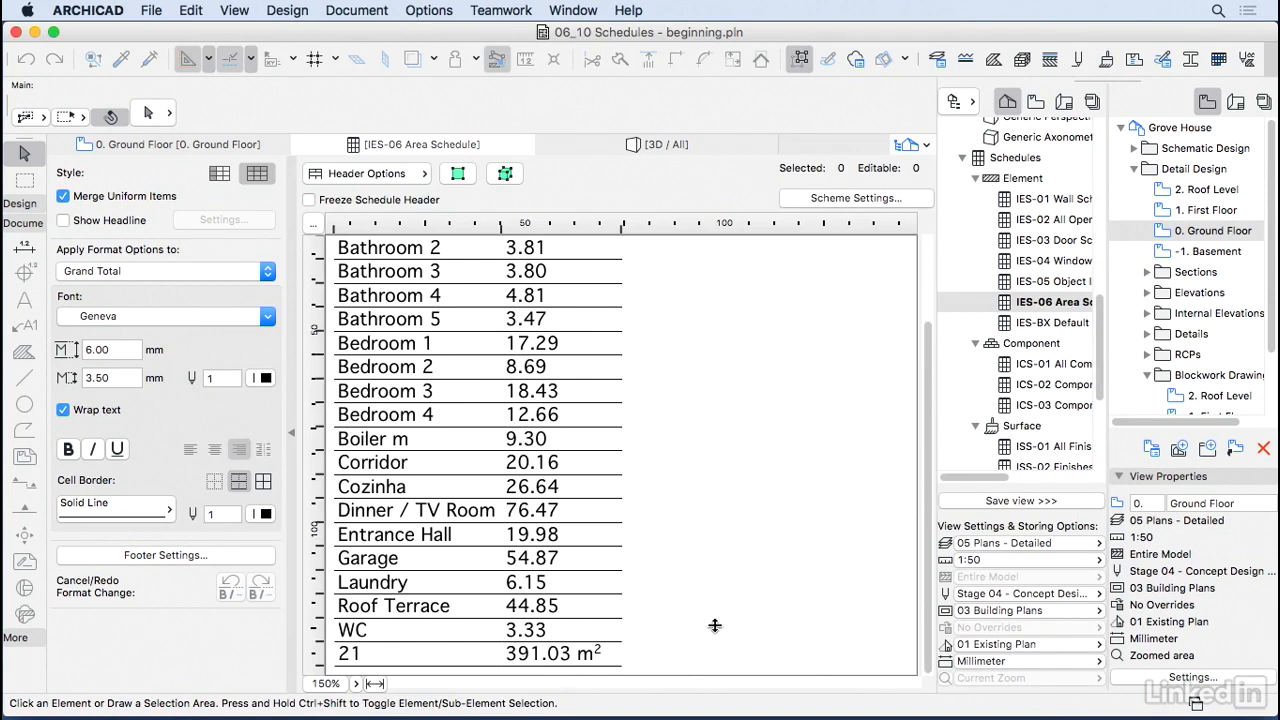
- Add the General Home Story field to the scheme, place it above Zone Name and accept the settings
left_click(845, 198)
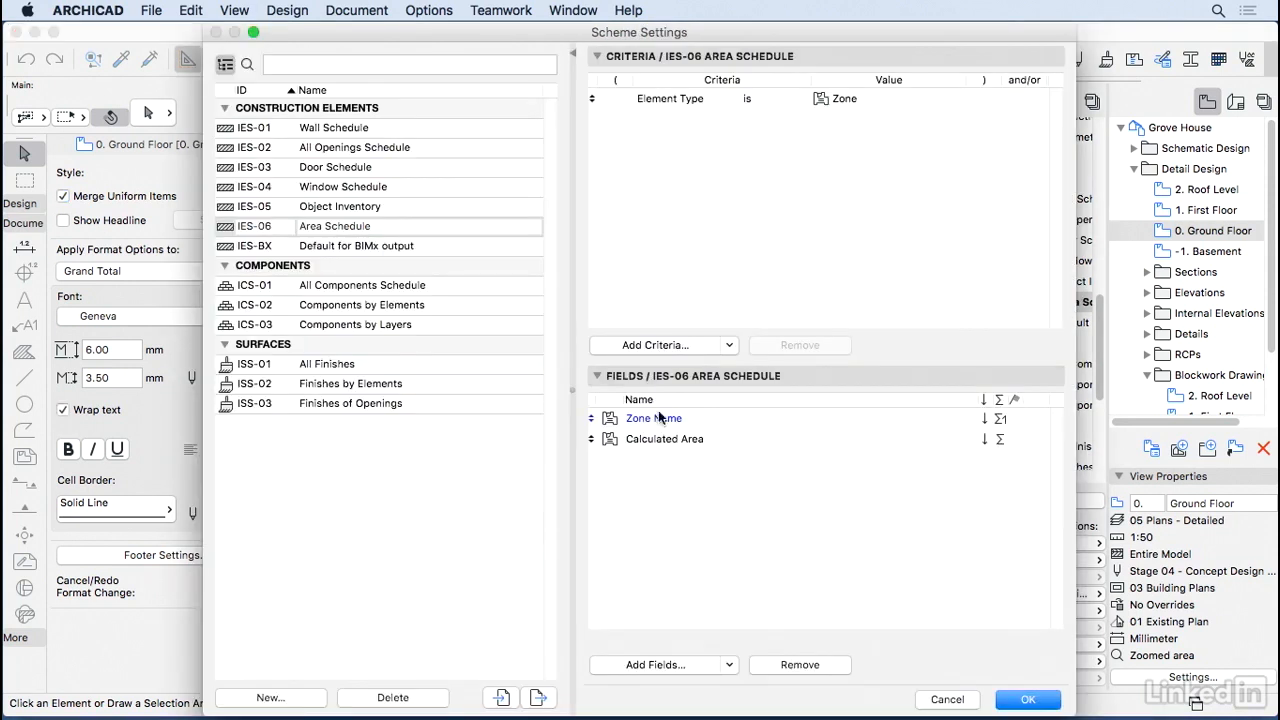
left_click(685, 665)
type("hom")
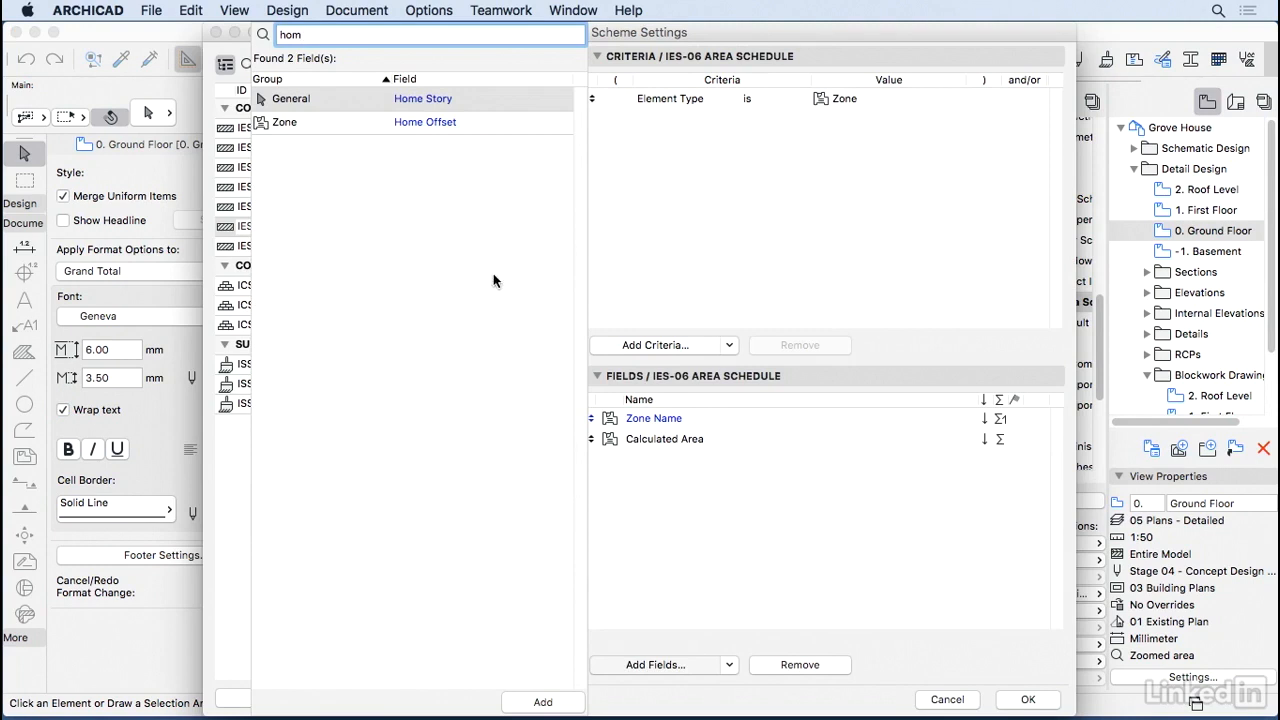
left_click(437, 100)
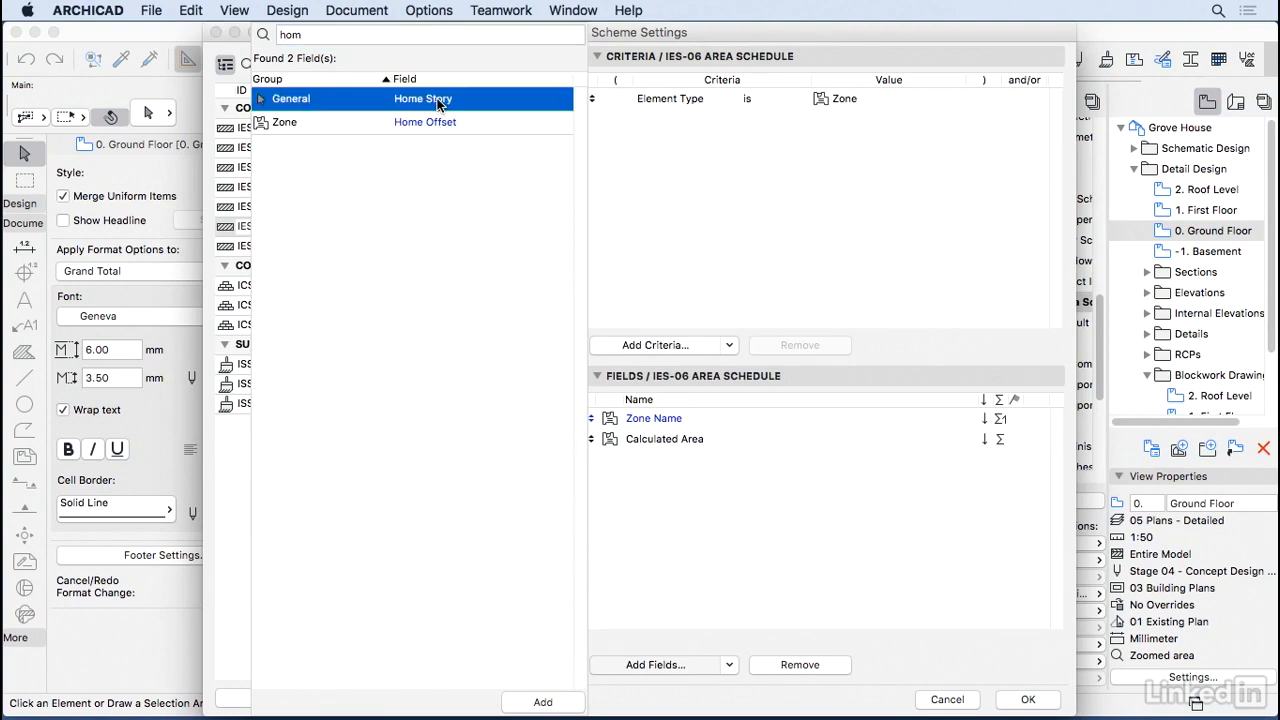
left_click(536, 702)
left_click(610, 660)
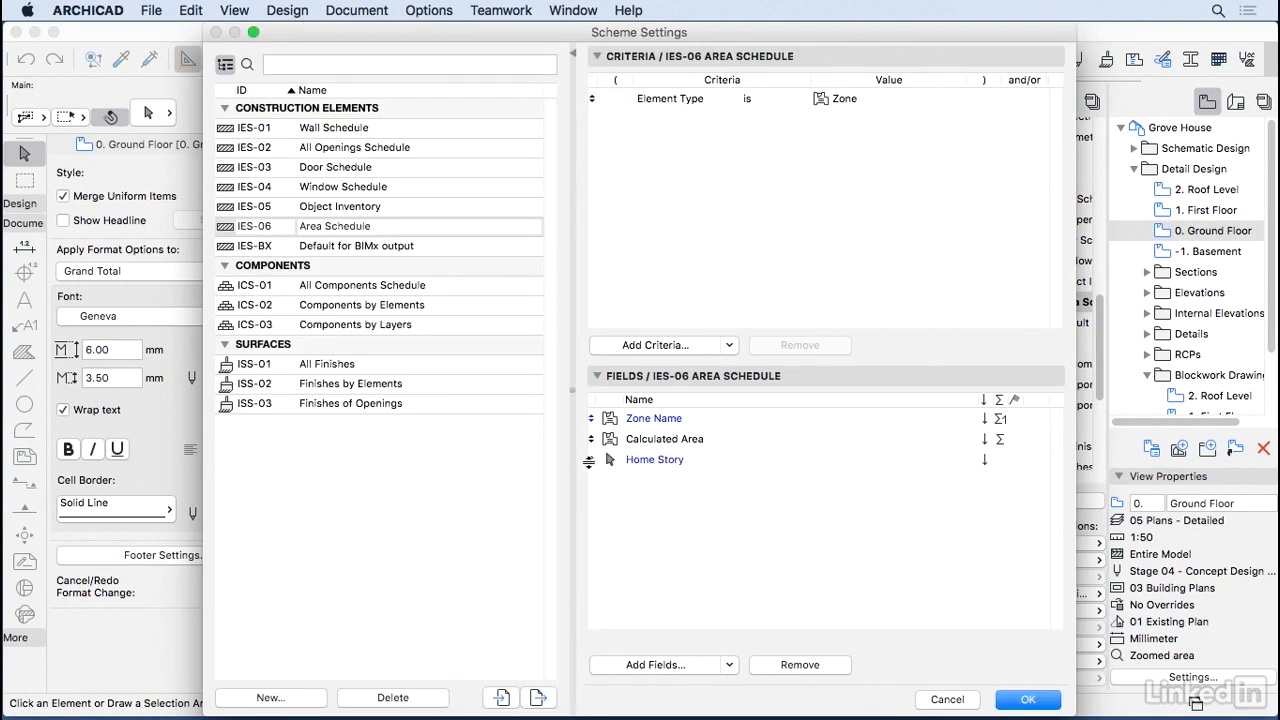
left_click_drag(588, 461, 588, 415)
left_click(1022, 699)
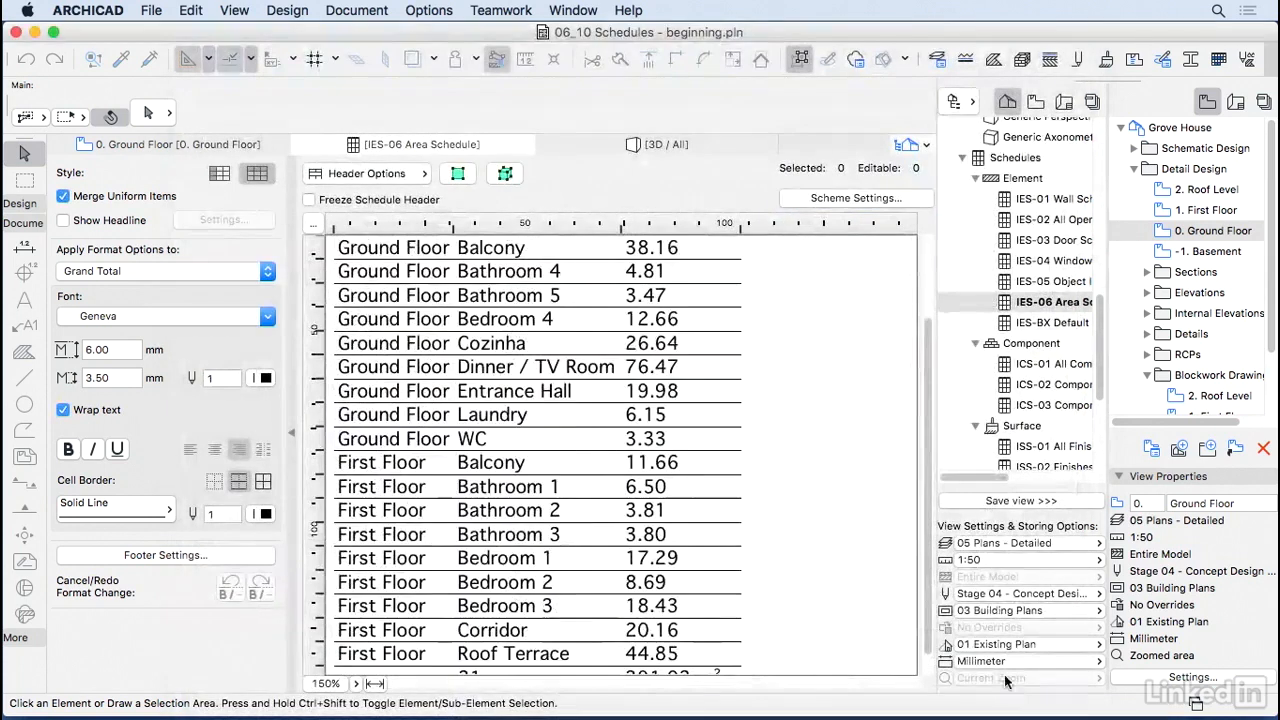
- Turn on Show Headline so the schedule groups the rooms under a heading for each story
scroll(340, 340, "up", 3)
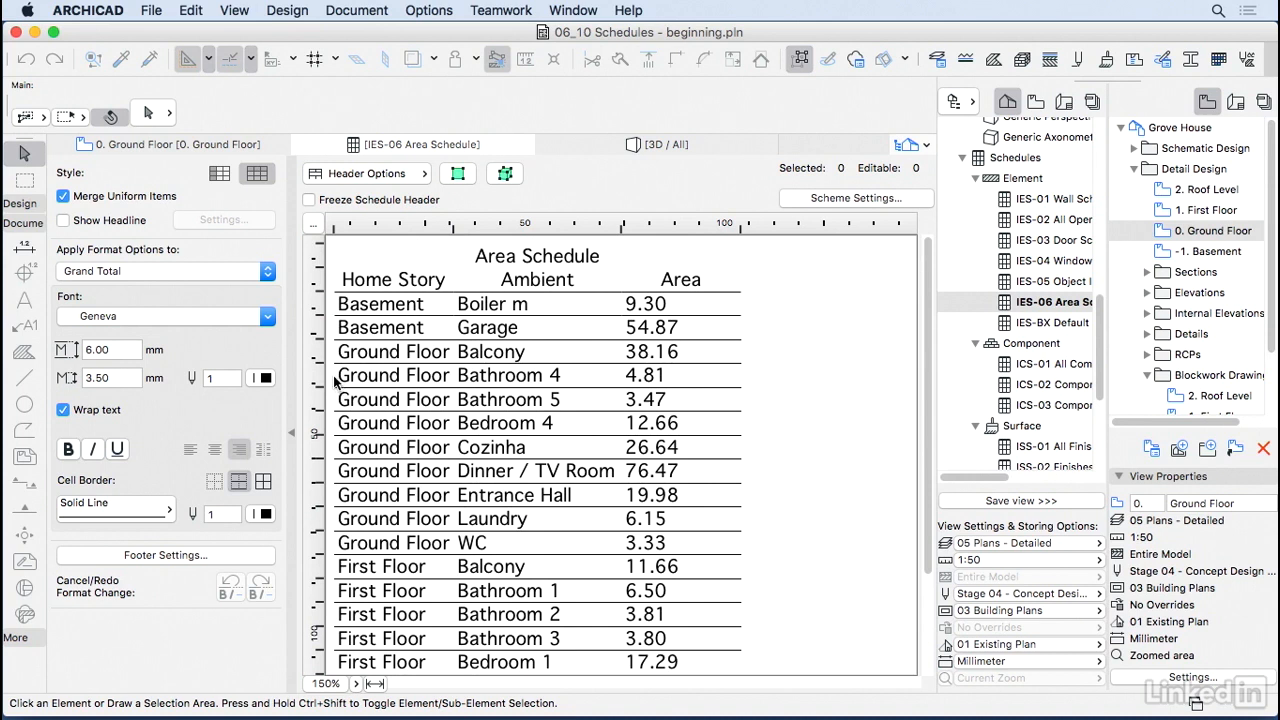
left_click(63, 220)
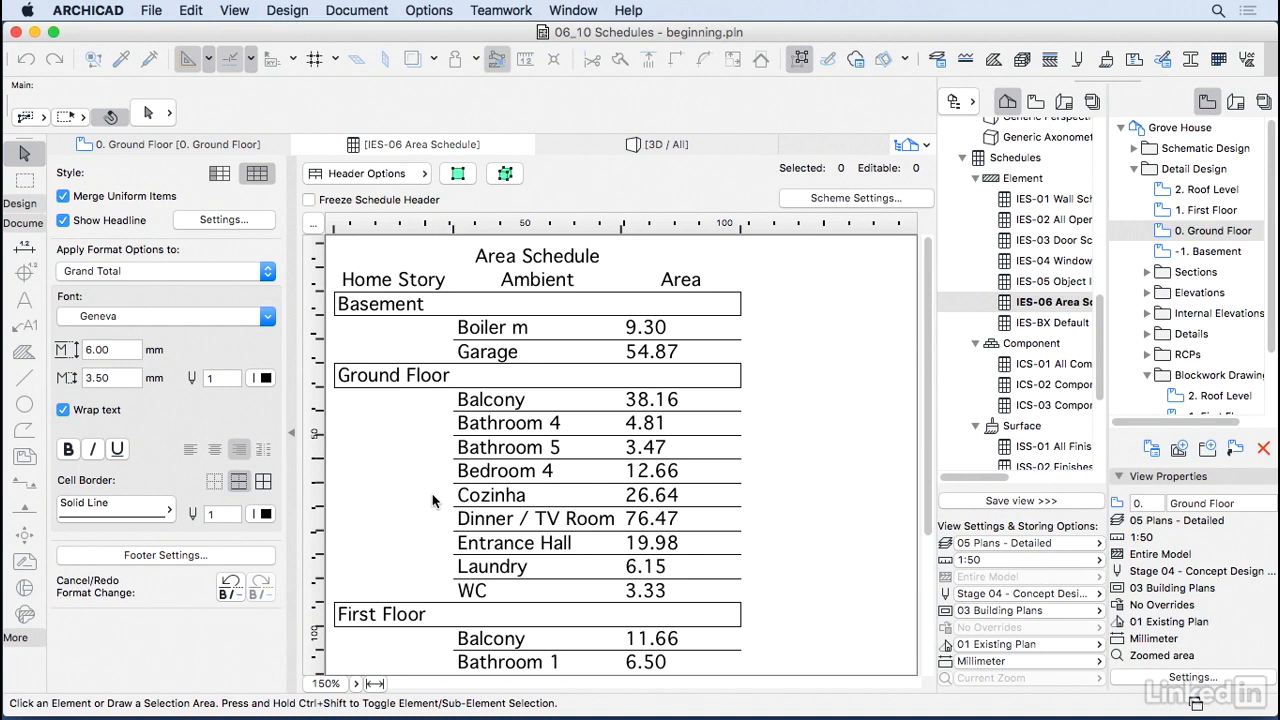
scroll(497, 648, "down", 5)
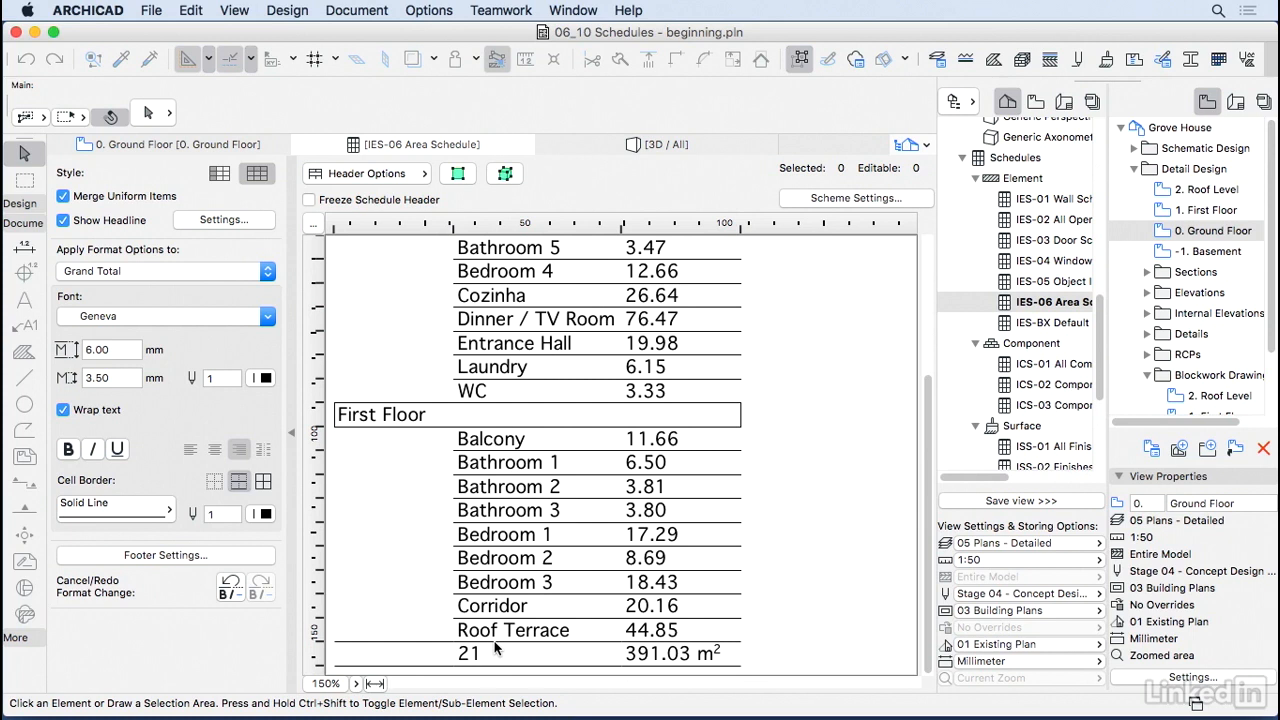
- Flag the Home Story field in the scheme settings to give subtotals per story, and accept the settings
left_click(830, 201)
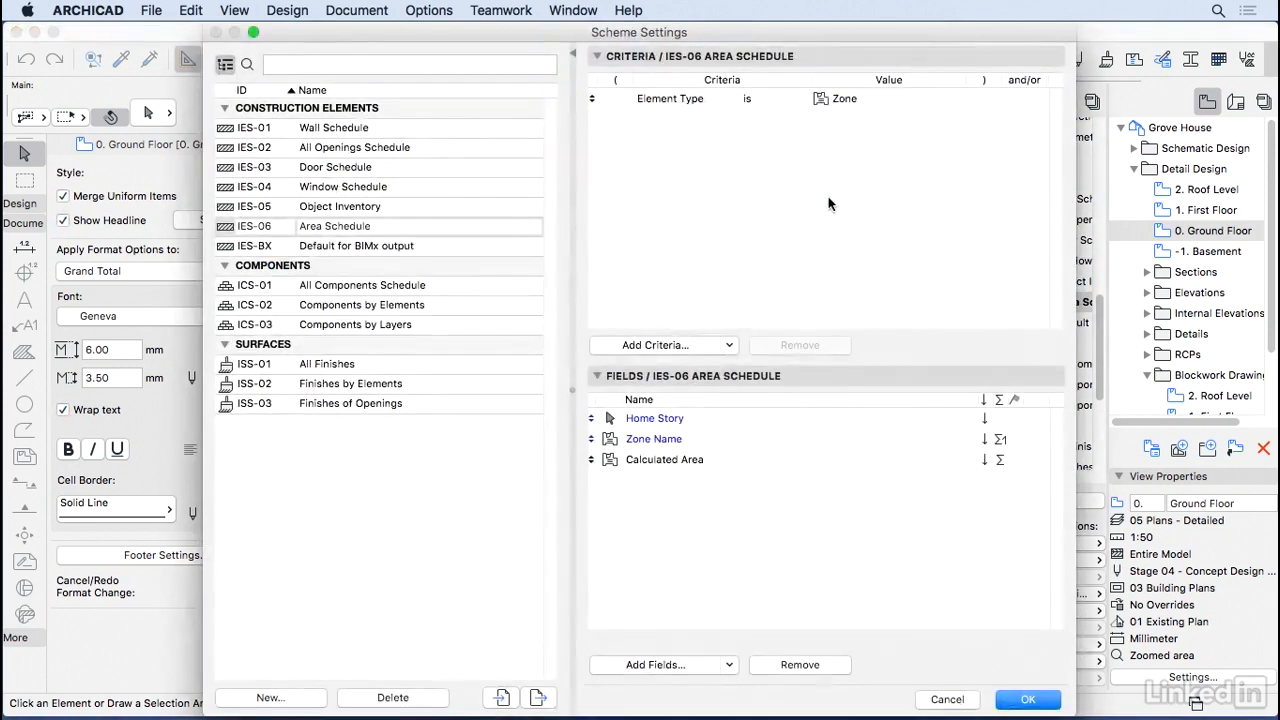
left_click(680, 420)
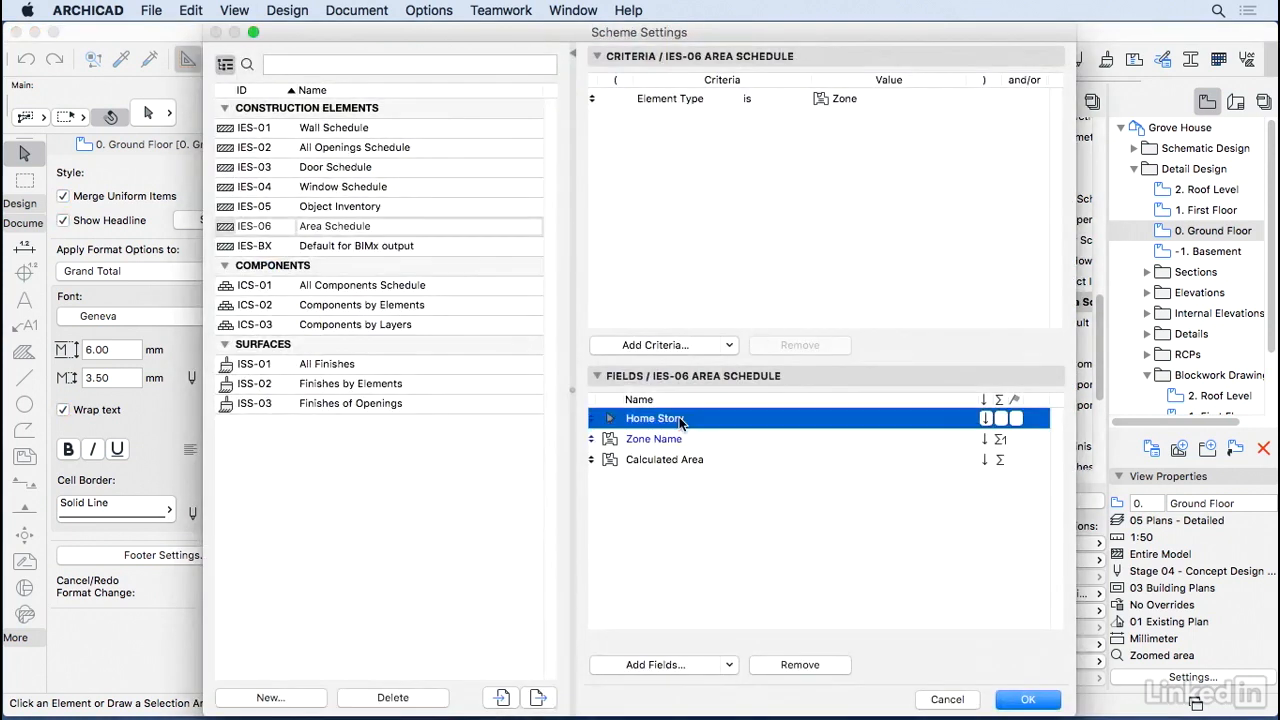
left_click(1017, 419)
left_click(1031, 700)
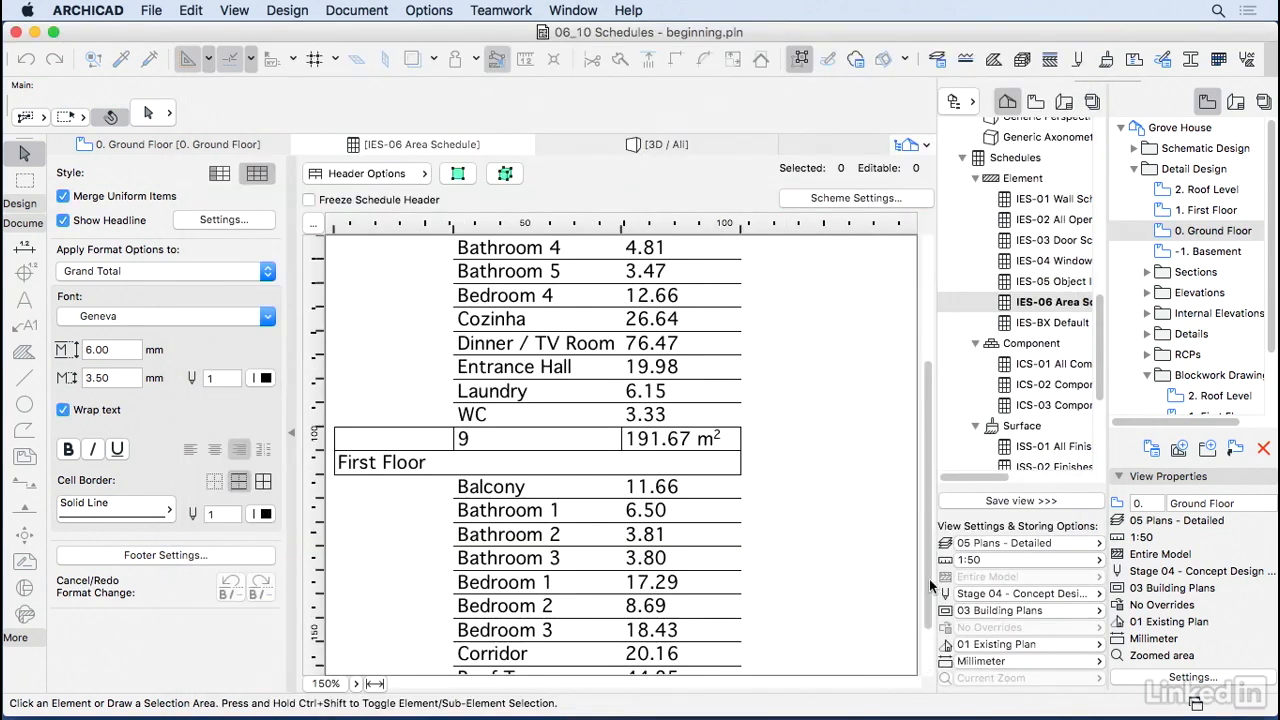
- Set the cell border of the story Total rows to horizontal lines only
scroll(729, 458, "up", 3)
scroll(729, 458, "up", 2)
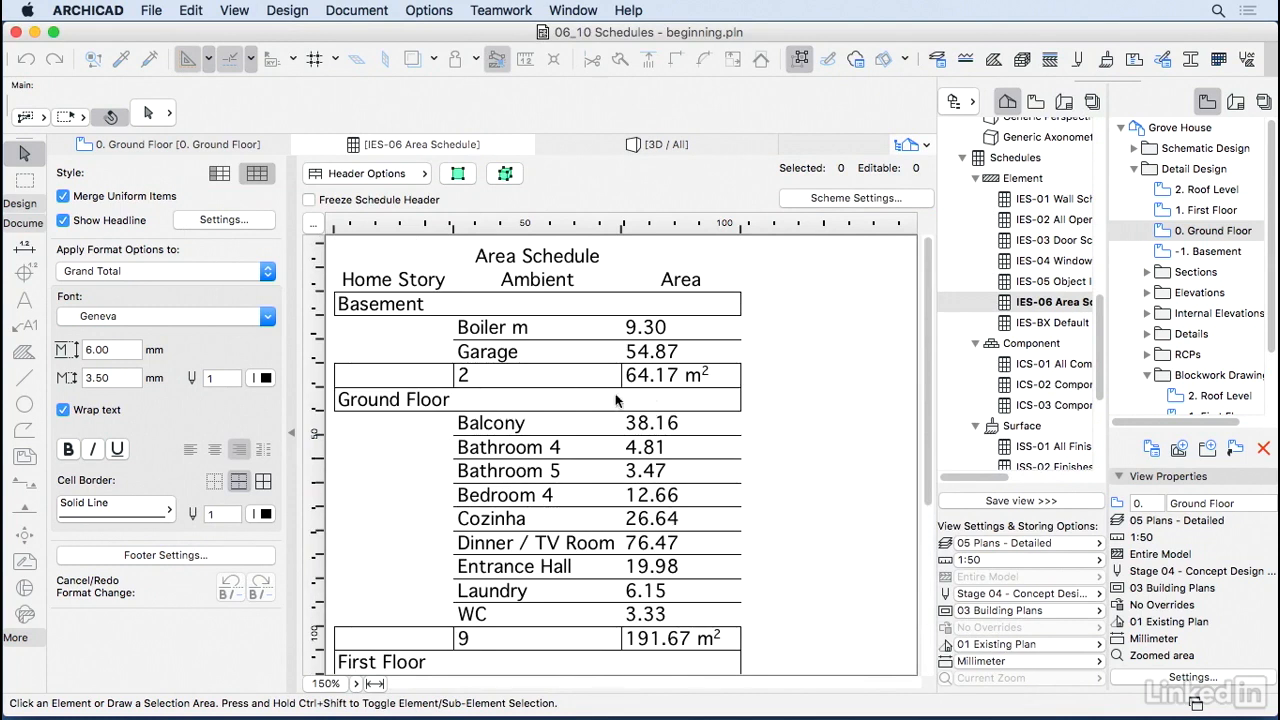
left_click(733, 382)
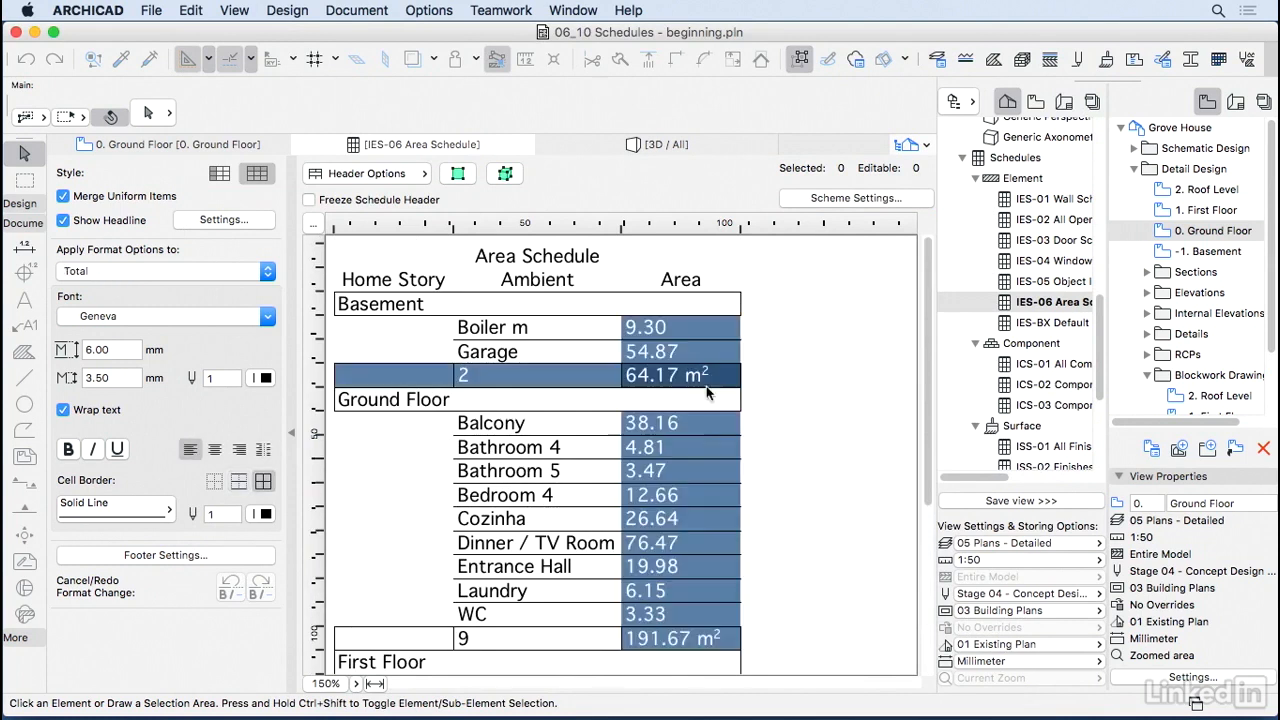
left_click(843, 468)
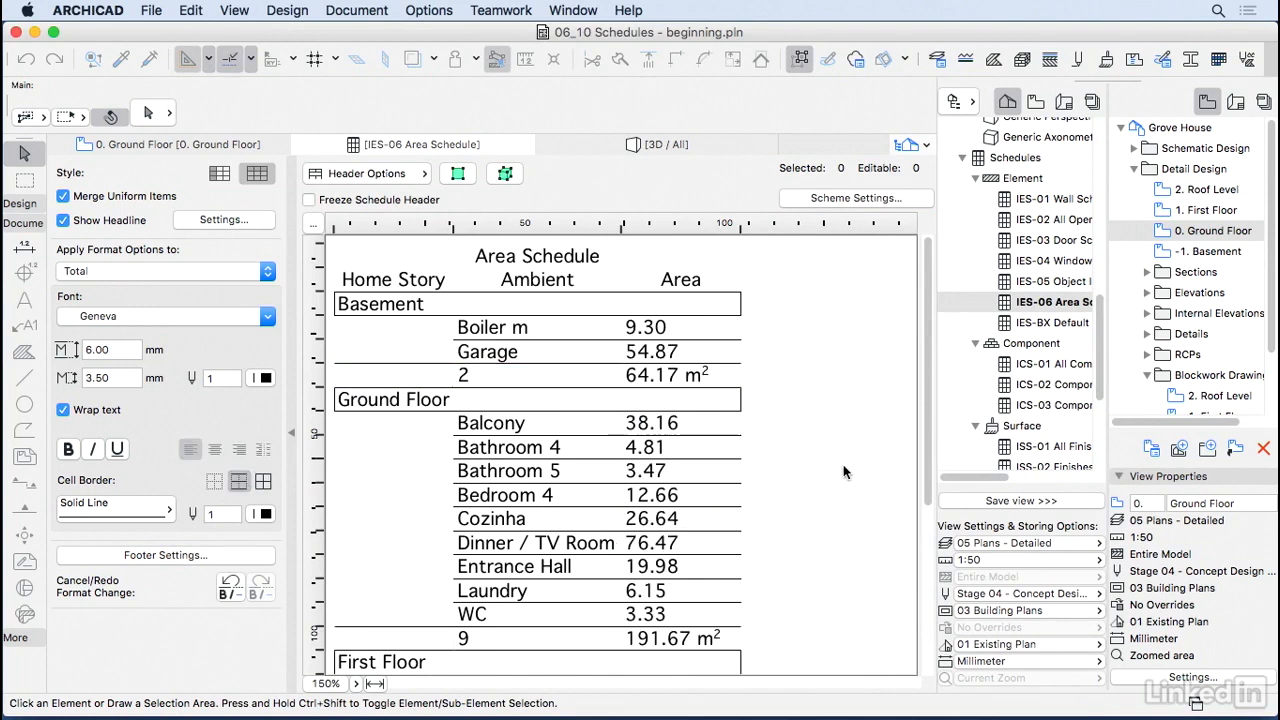
- Make the Grand Total row's text bold and set its pen to red pen 20
scroll(843, 464, "down", 3)
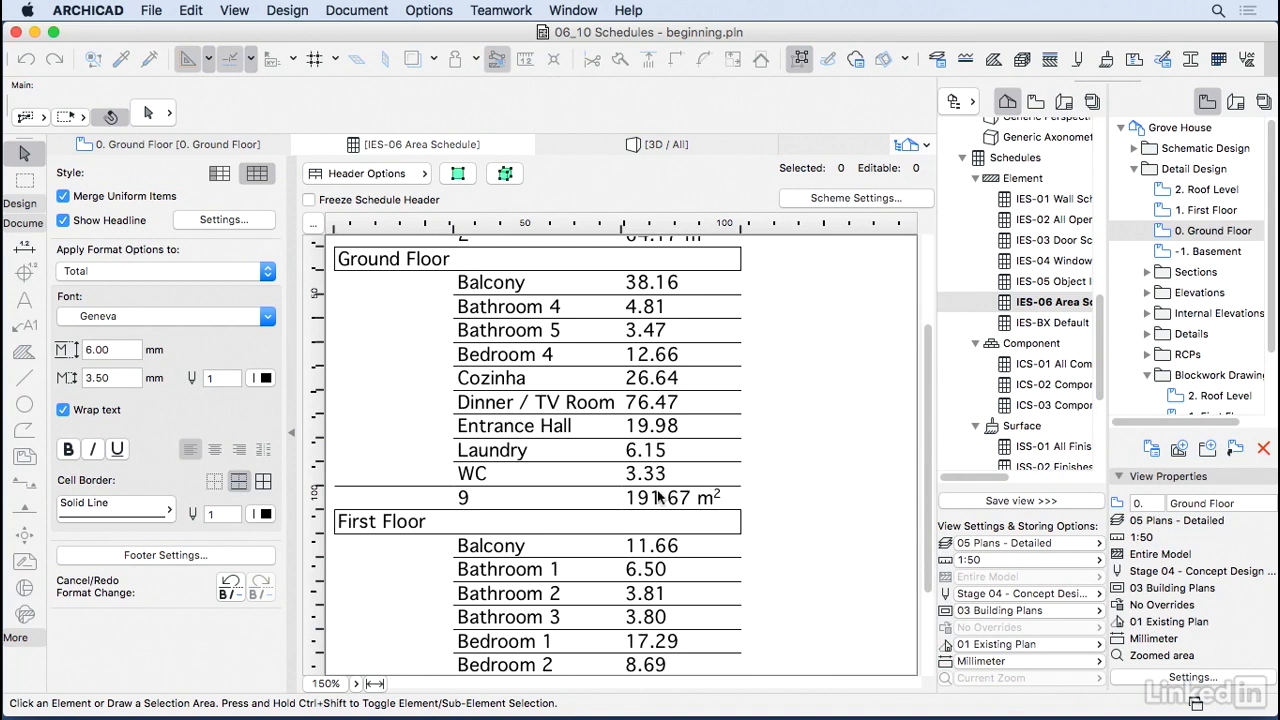
scroll(667, 510, "down", 2)
scroll(667, 510, "down", 1)
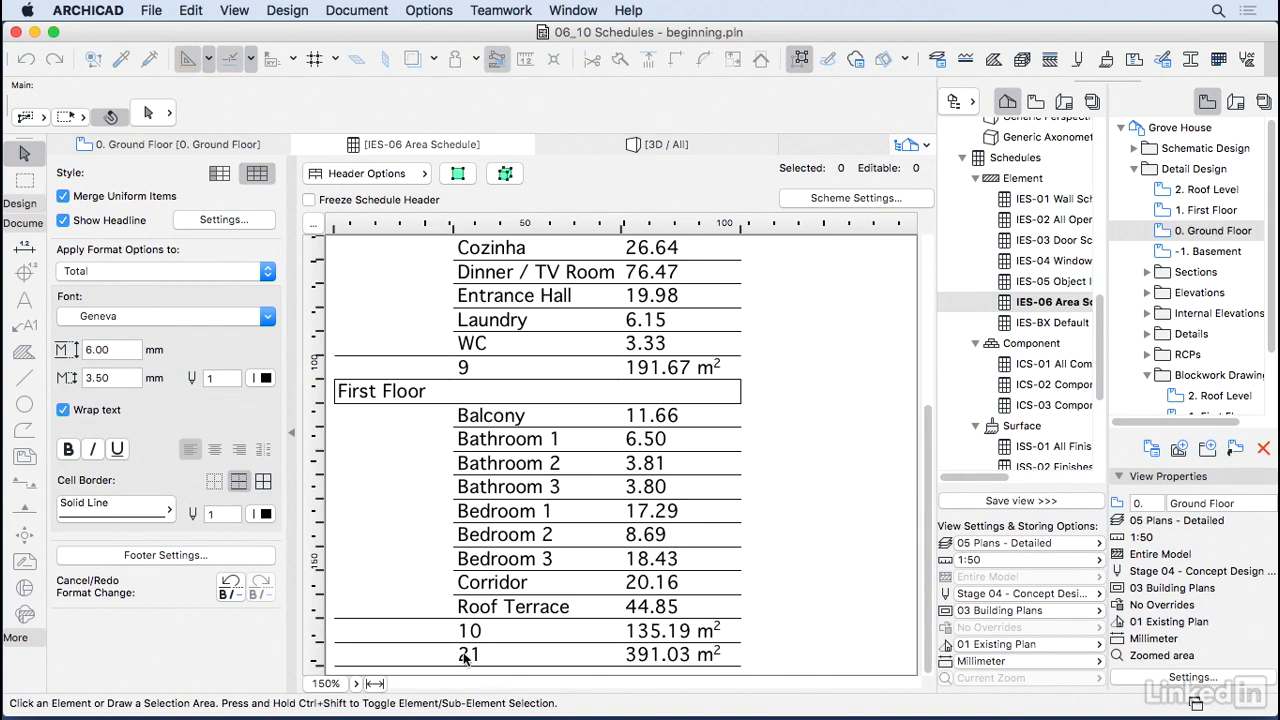
left_click(607, 661)
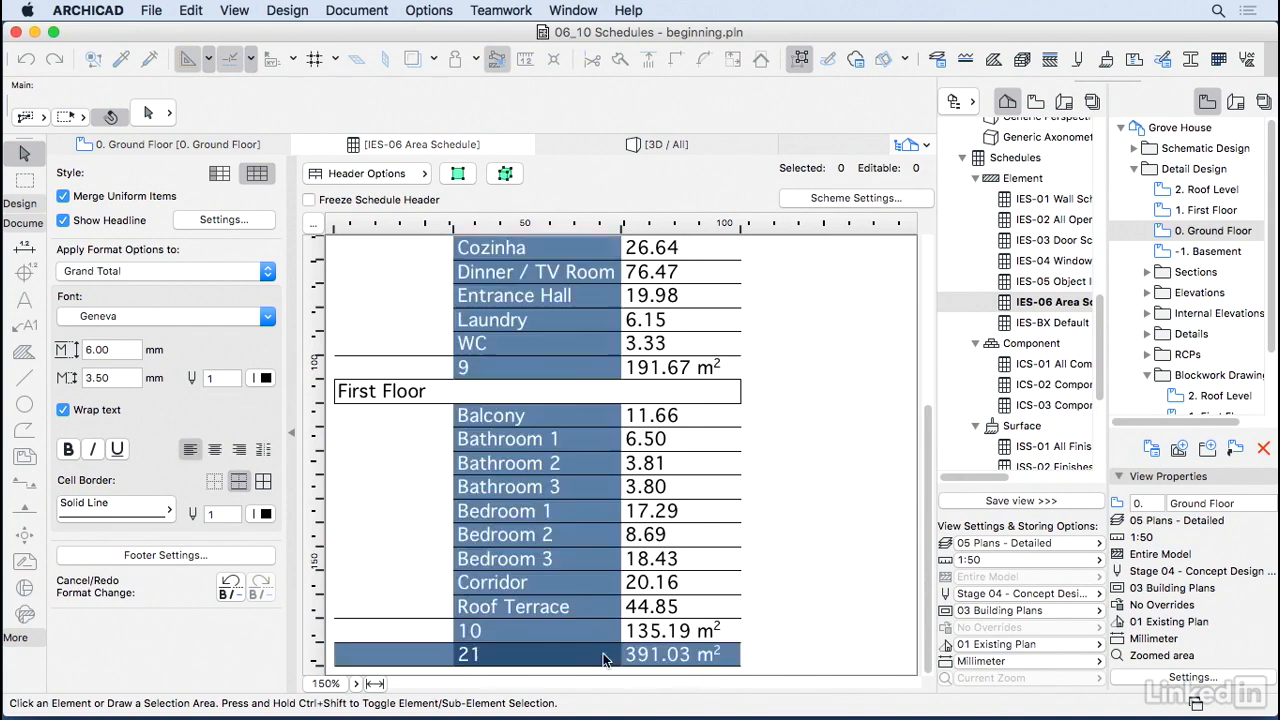
left_click(68, 449)
left_click(264, 378)
left_click(538, 403)
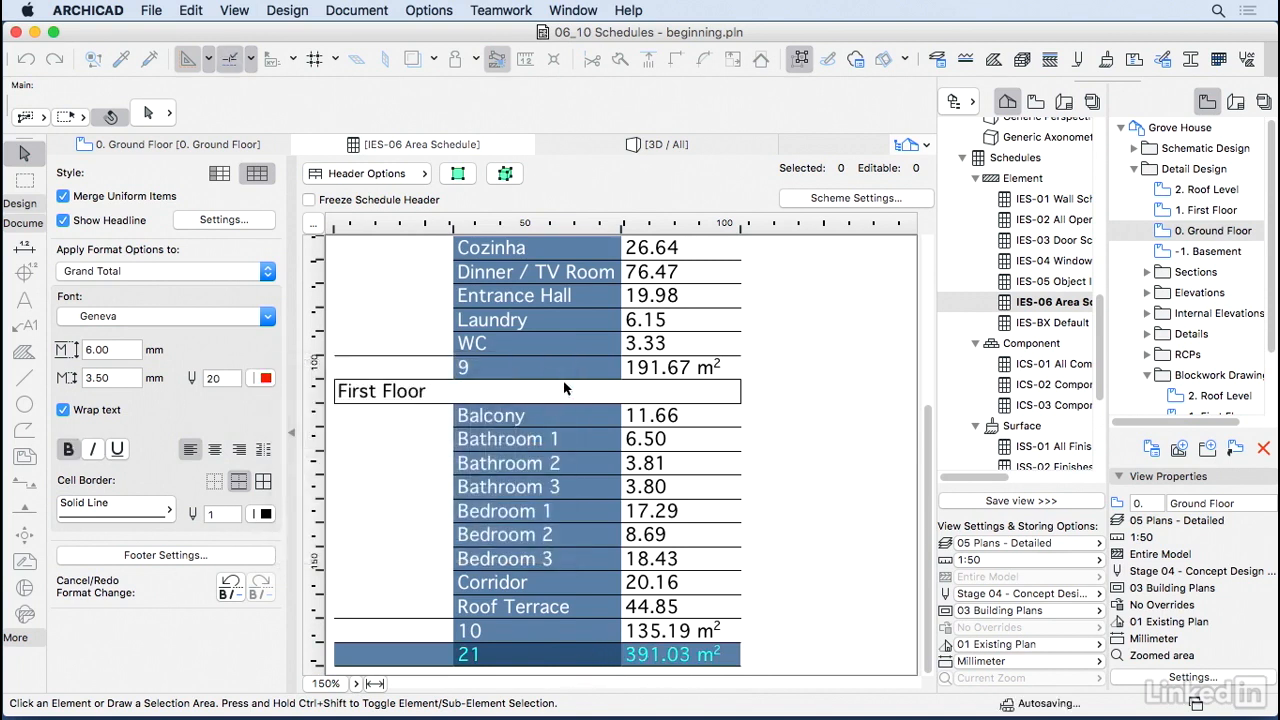
left_click(772, 615)
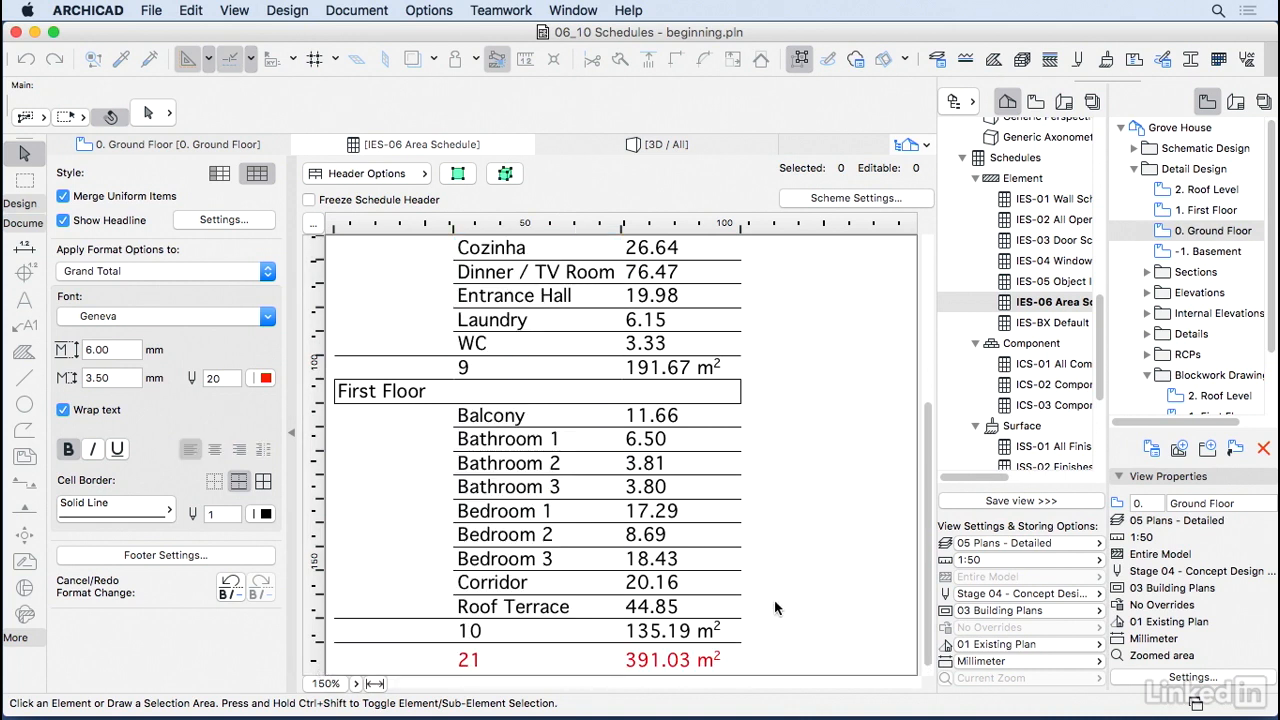
- Create a Schedules folder inside Detail Design in the View Map and save the IES-06 Area Schedule into it as a view
left_click(1147, 375)
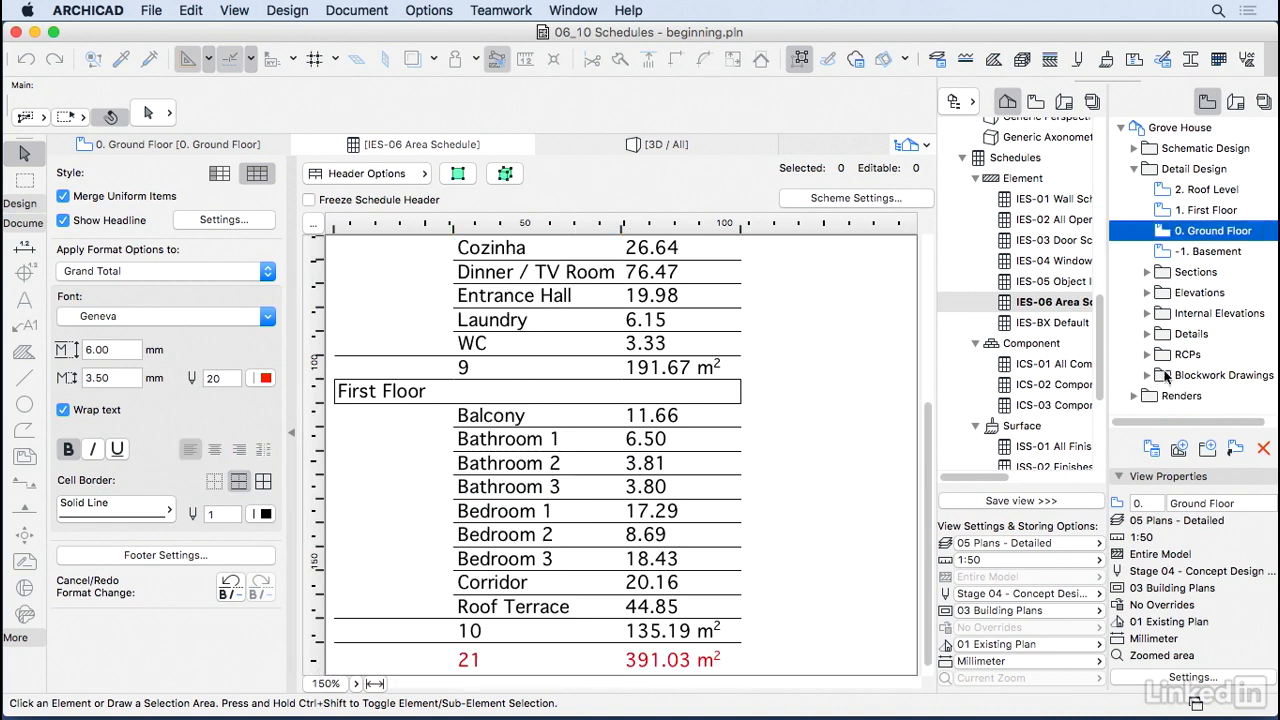
left_click(1186, 171)
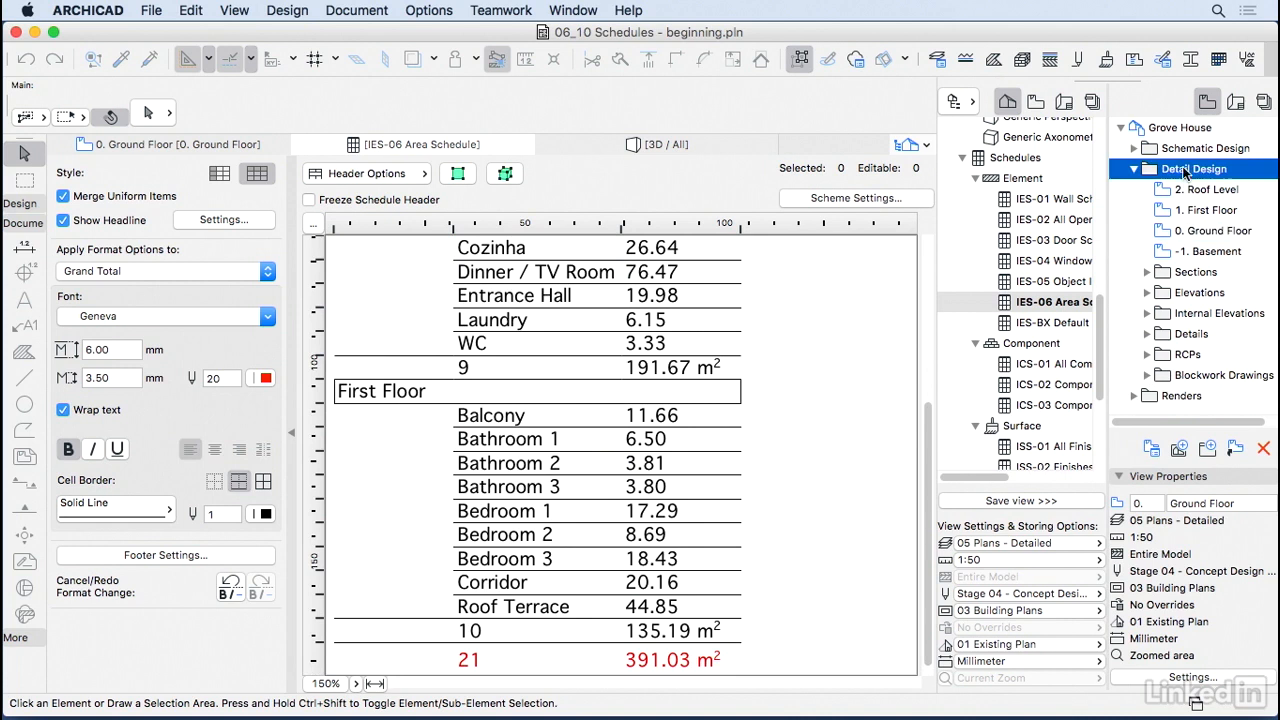
left_click(1207, 448)
type("Schedules")
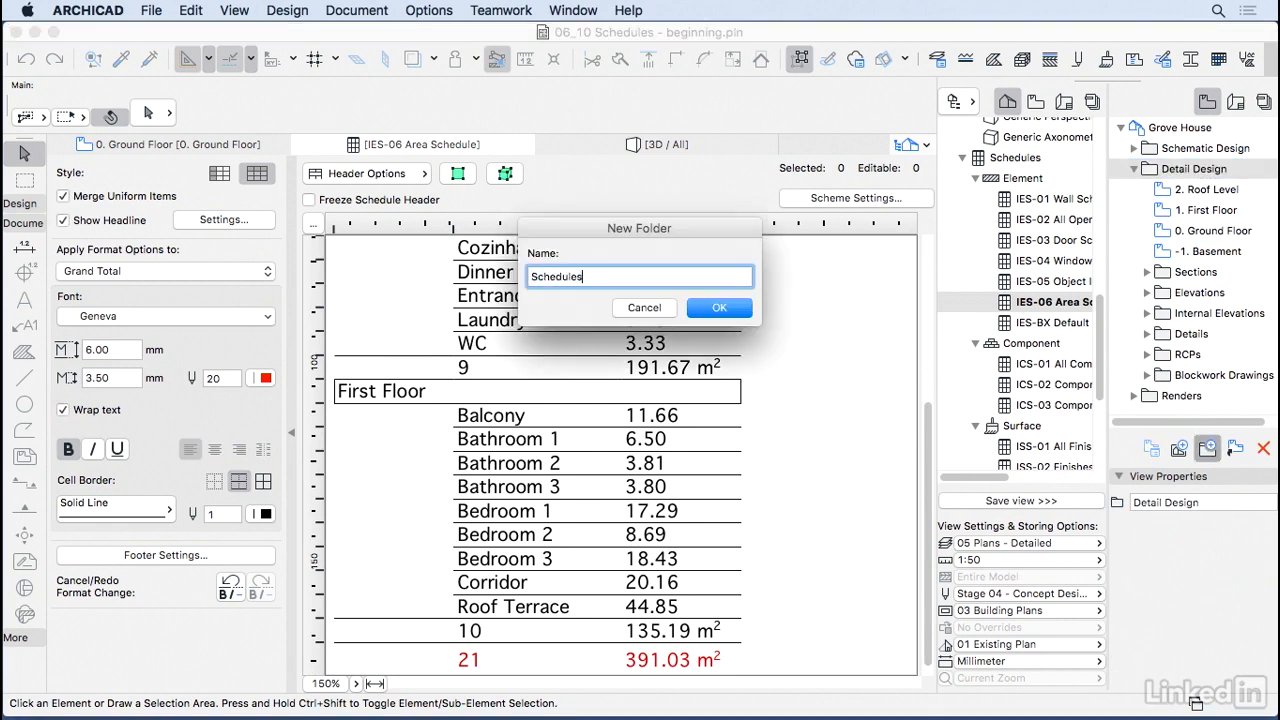
key("Return")
left_click_drag(1072, 296, 1188, 398)
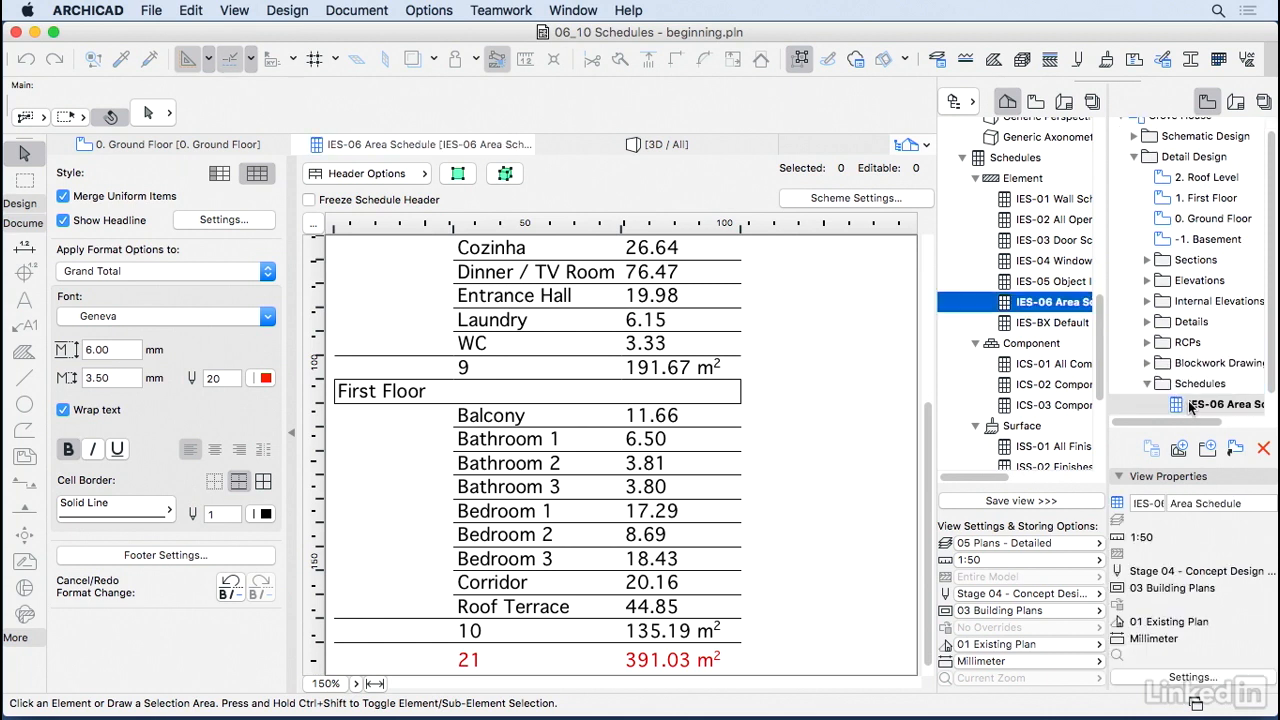
- Examine the file formats available for saving the area schedule externally, and leave without saving
left_click(154, 11)
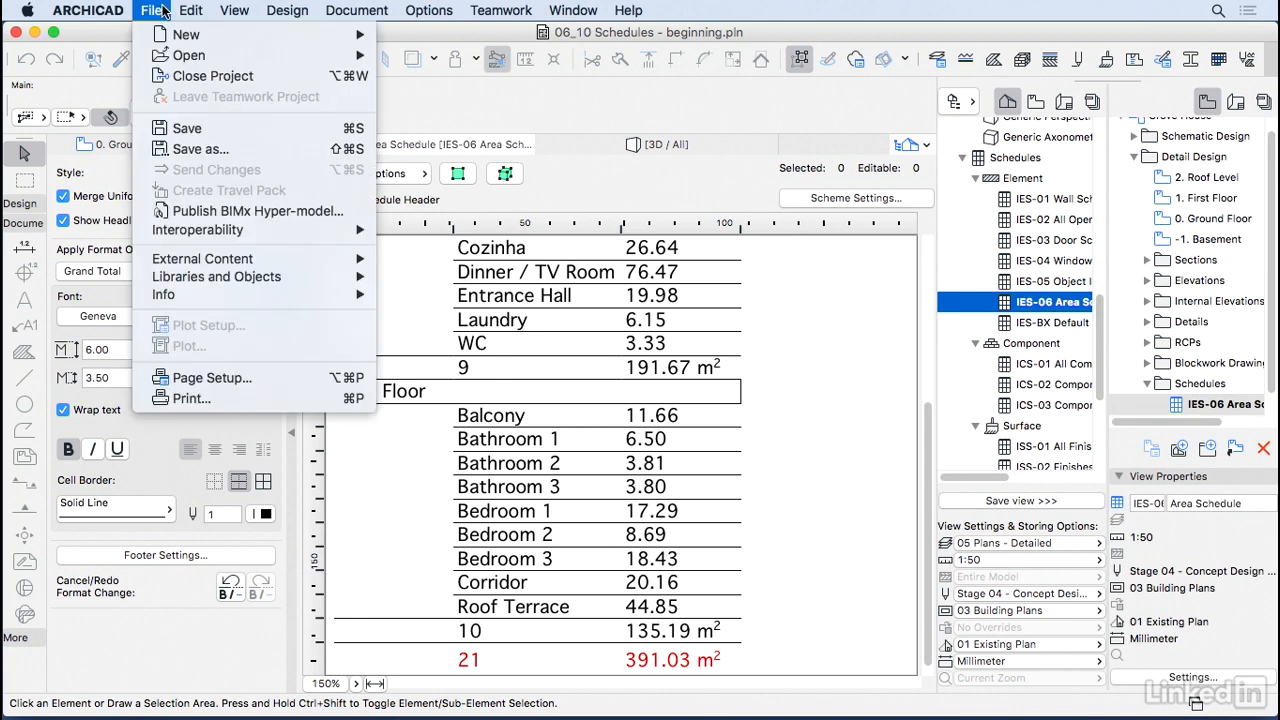
left_click(197, 145)
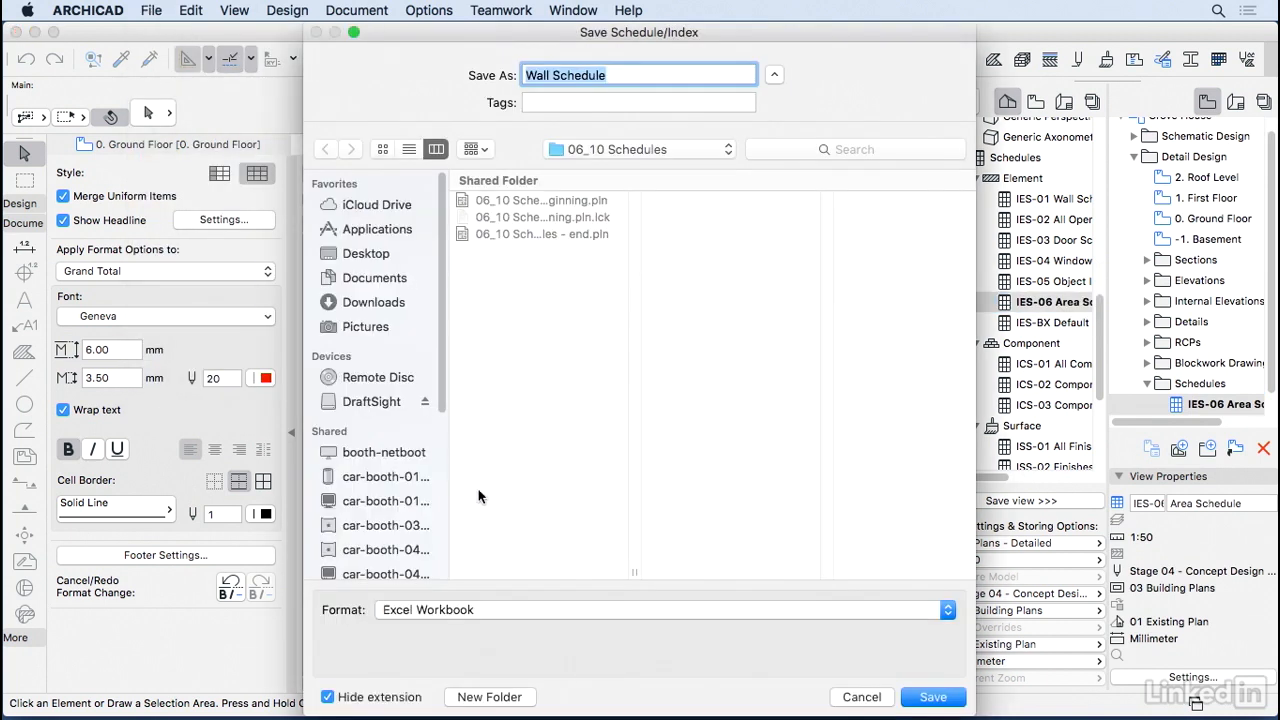
left_click(530, 612)
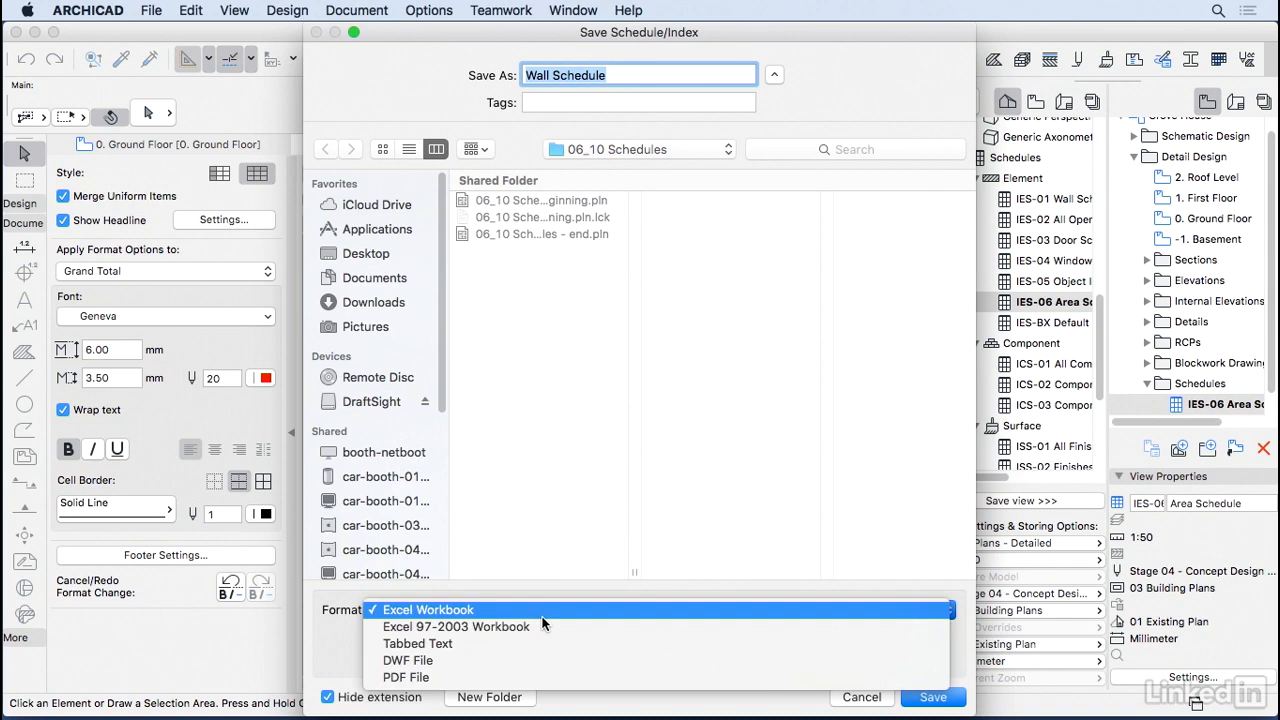
left_click(857, 699)
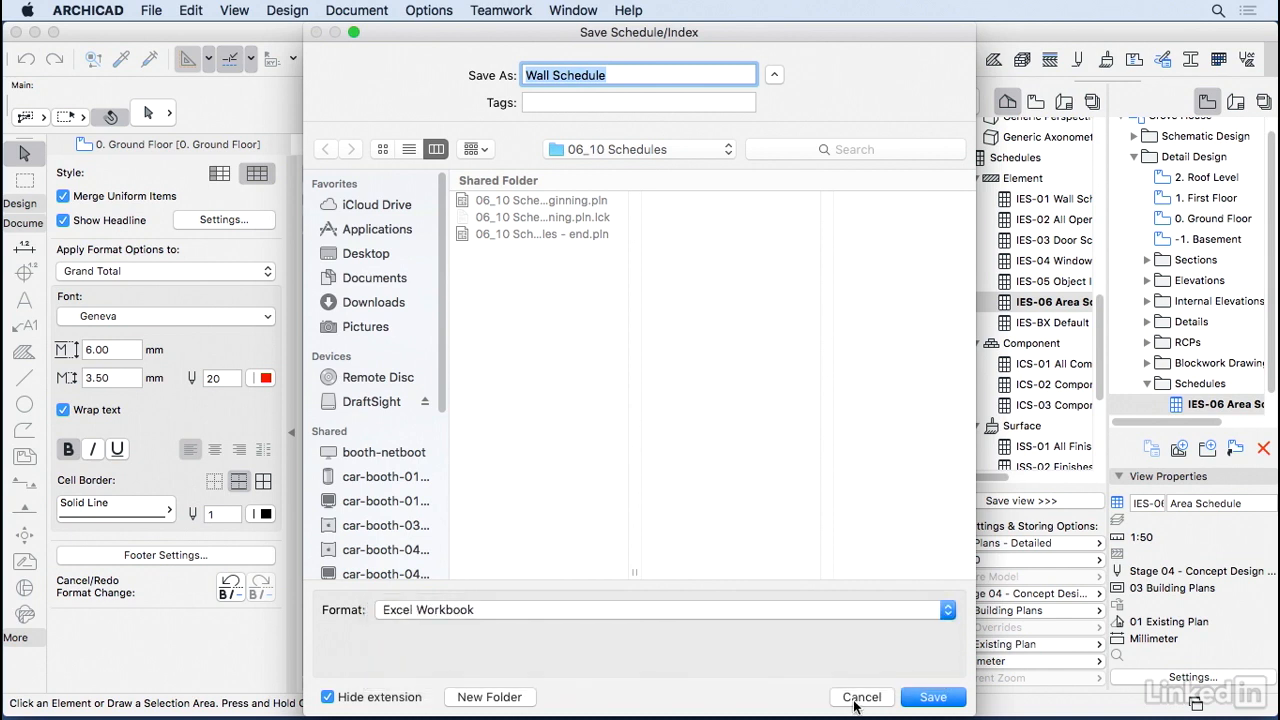
left_click(856, 702)
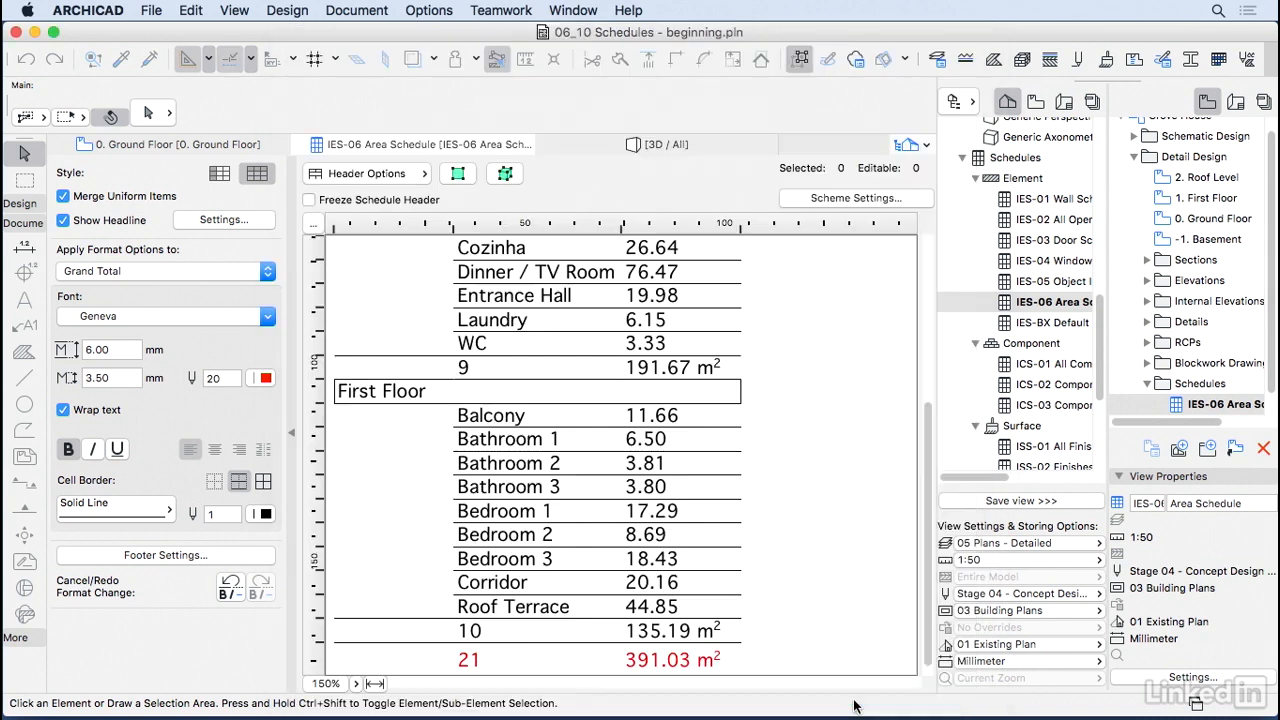
- Open the scheme settings of the IES-06 Area Schedule
left_click(867, 200)
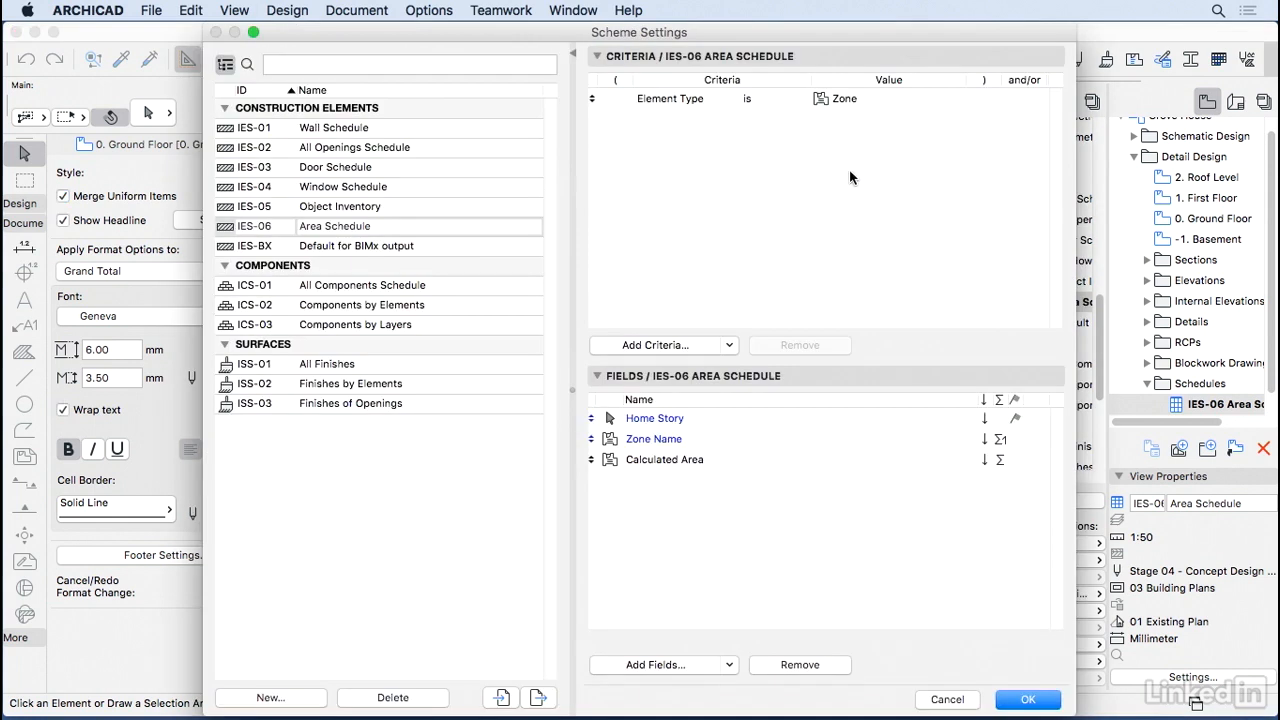